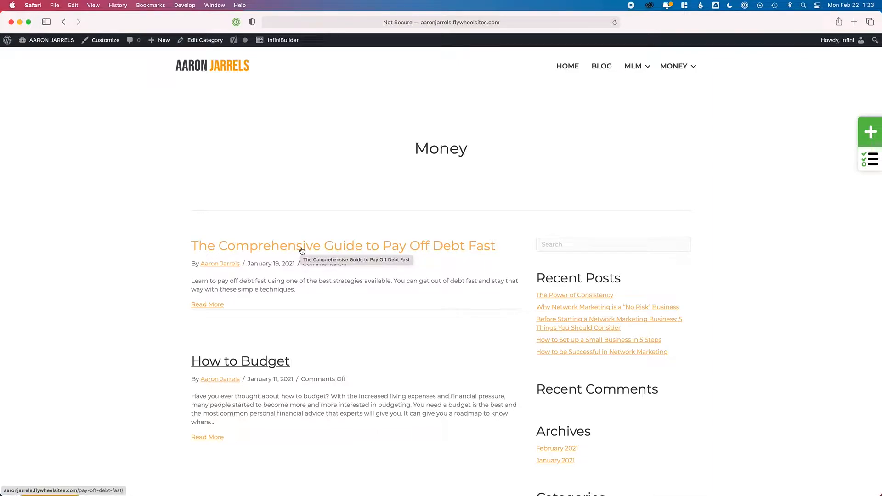
Step: Open the post "The Comprehensive Guide to Pay Off Debt Fast" and look through its banner and article content
click(236, 250)
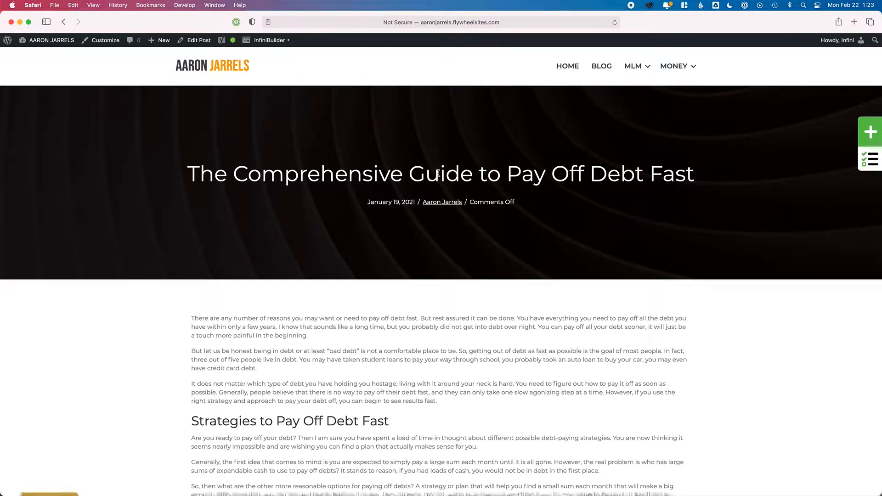
triple_click(491, 202)
click(497, 202)
scroll(181, 352, down, 1)
scroll(180, 352, down, 20)
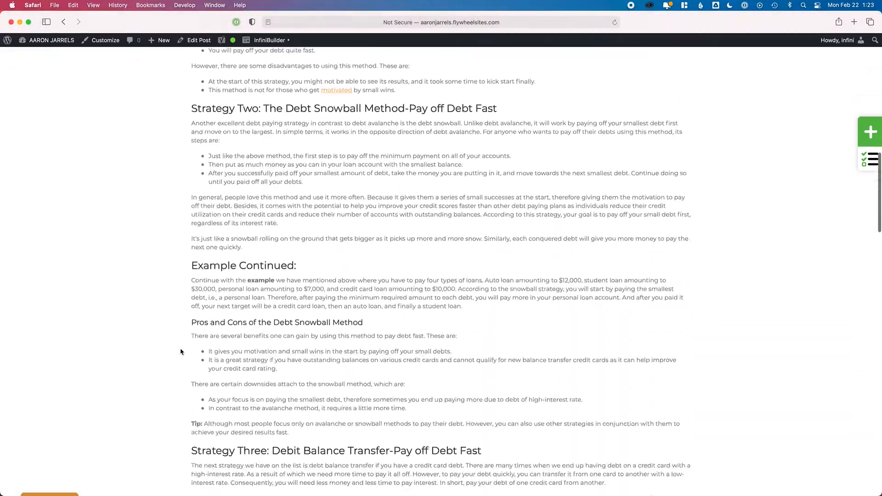
scroll(180, 352, down, 15)
scroll(181, 352, up, 20)
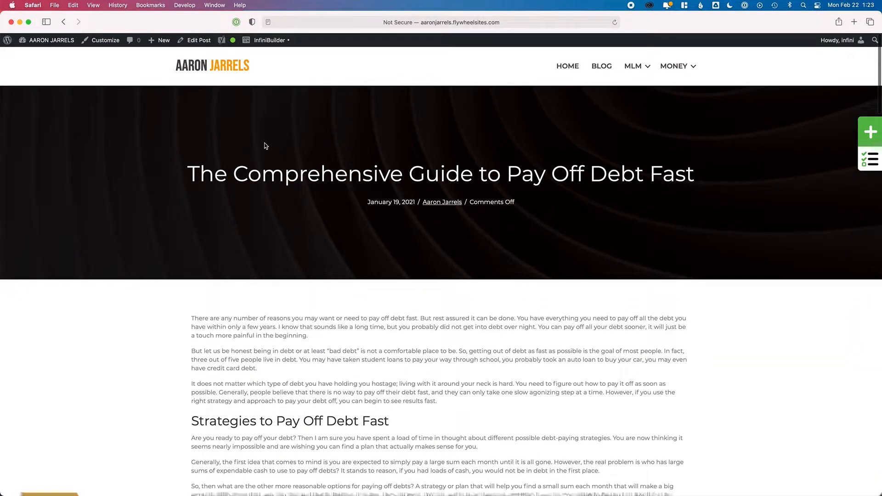
Step: Open the post's singular Blog Post layout for editing in InfiniBuilder and inspect the banner title's heading settings
mouse_move(270, 42)
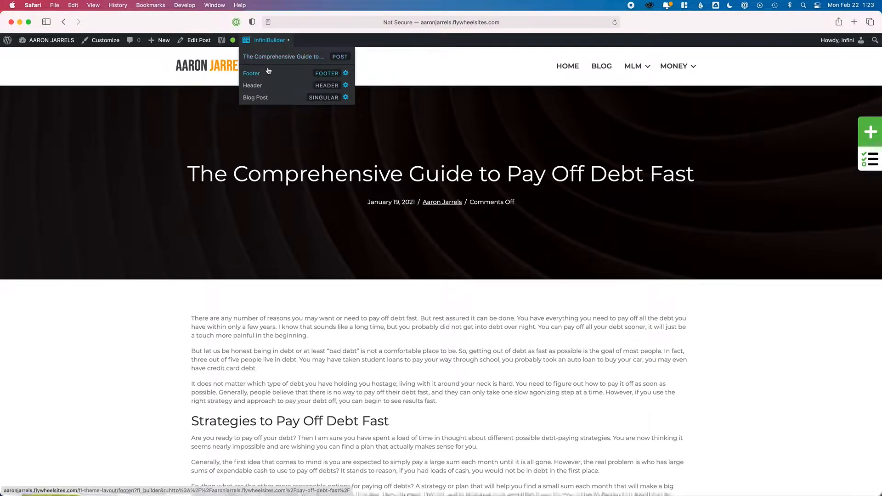
click(262, 100)
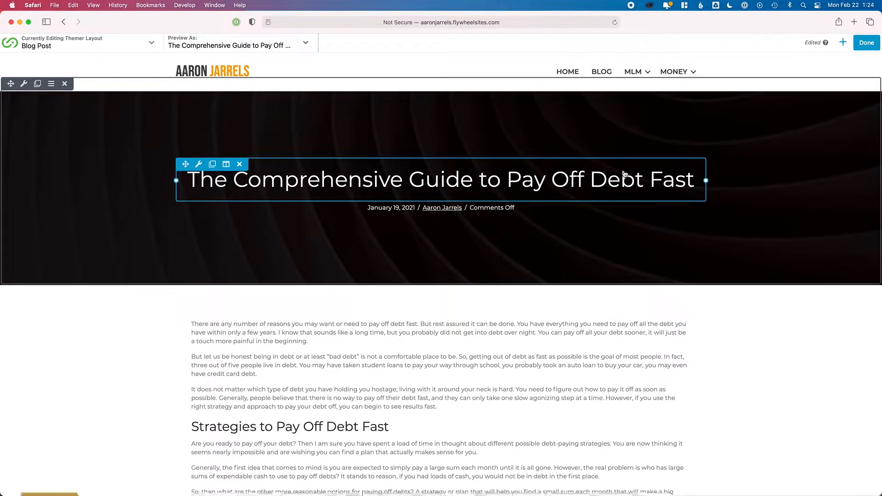
click(199, 165)
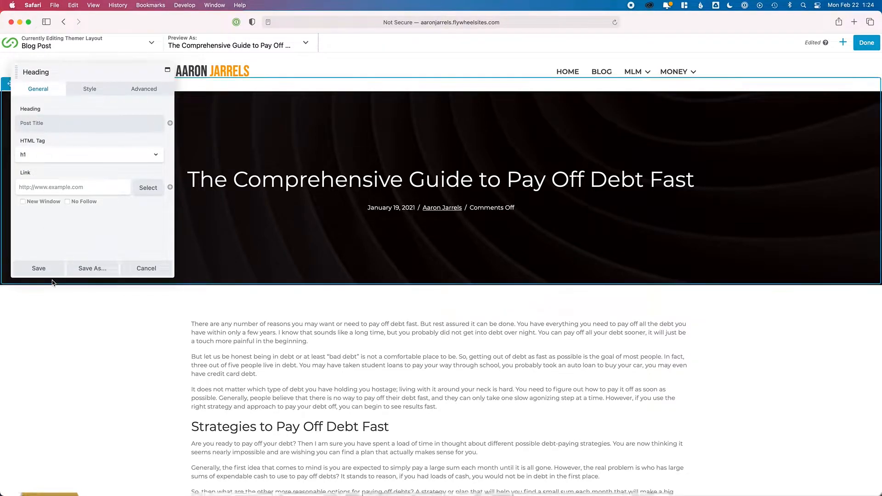
click(137, 271)
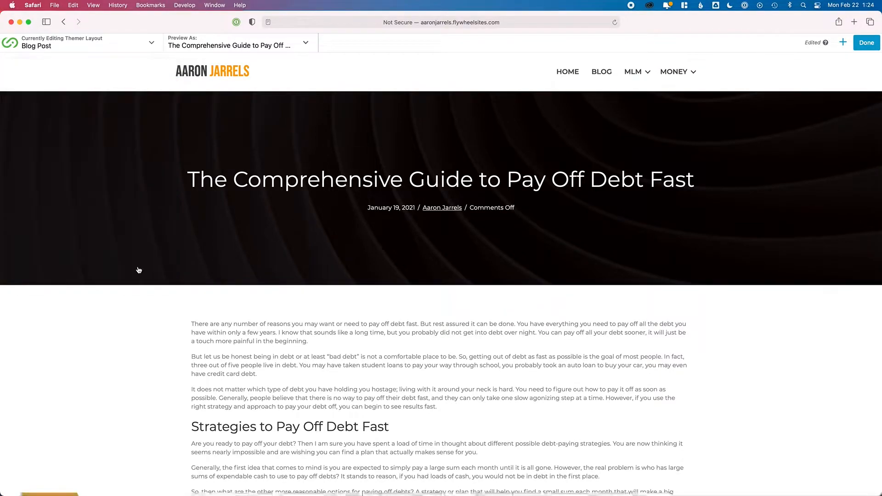
Step: Add a Post Title module from the Themer Modules above the post content and set its HTML tag to h2
click(844, 44)
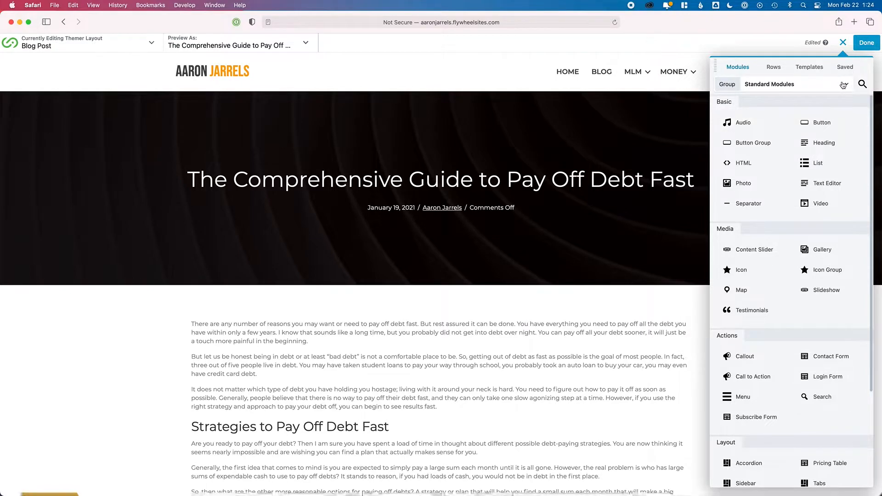
click(844, 85)
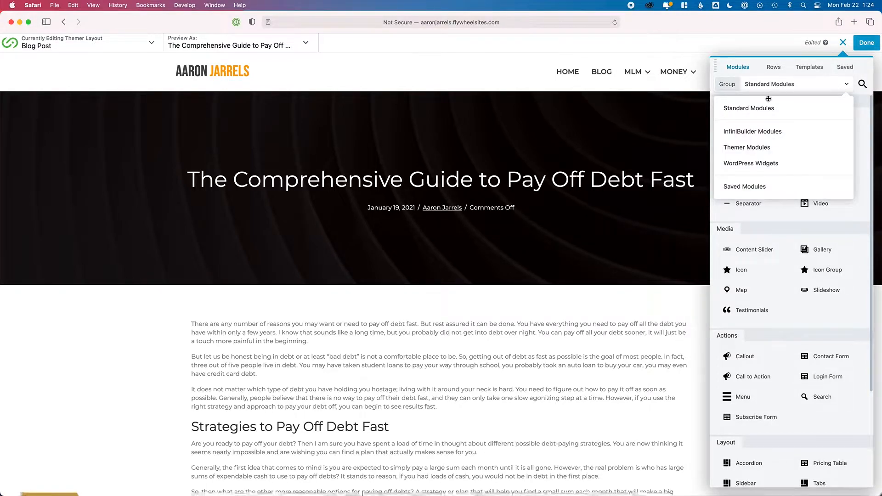
click(756, 148)
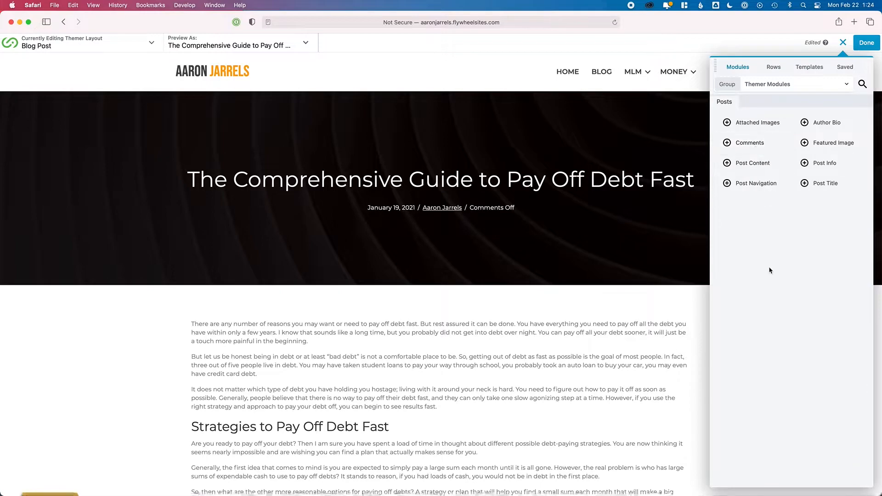
drag(817, 184, 437, 416)
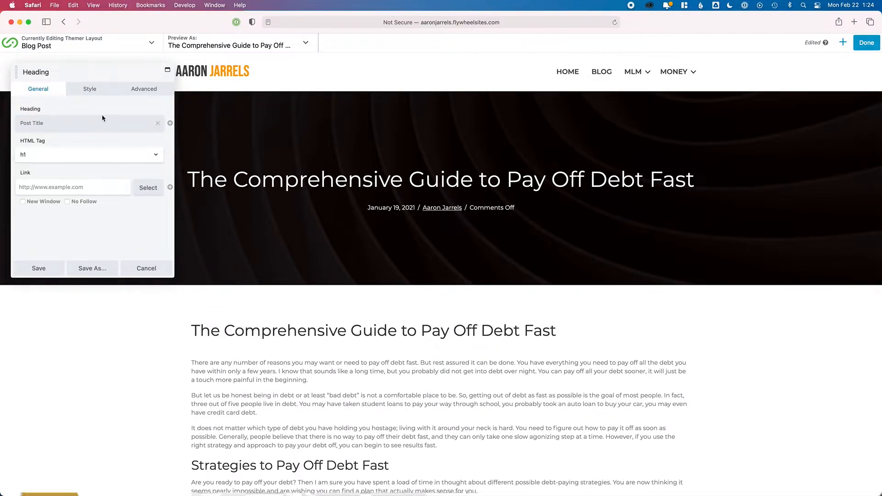
click(136, 159)
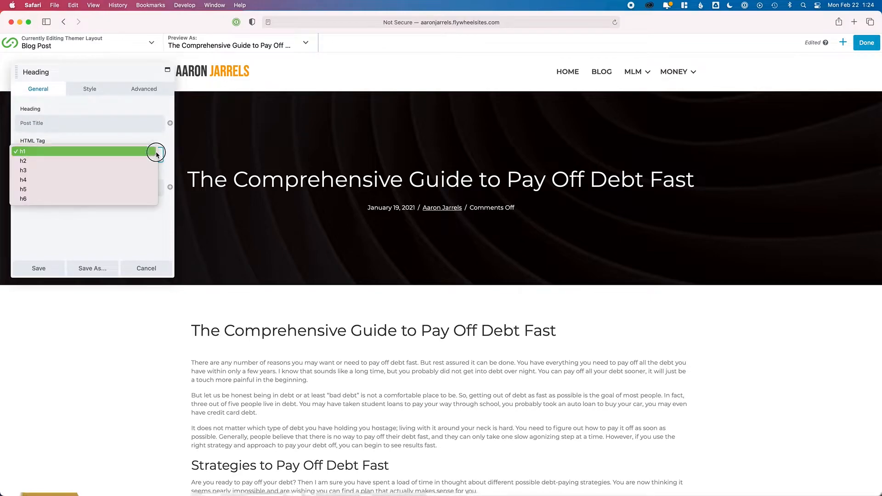
click(91, 161)
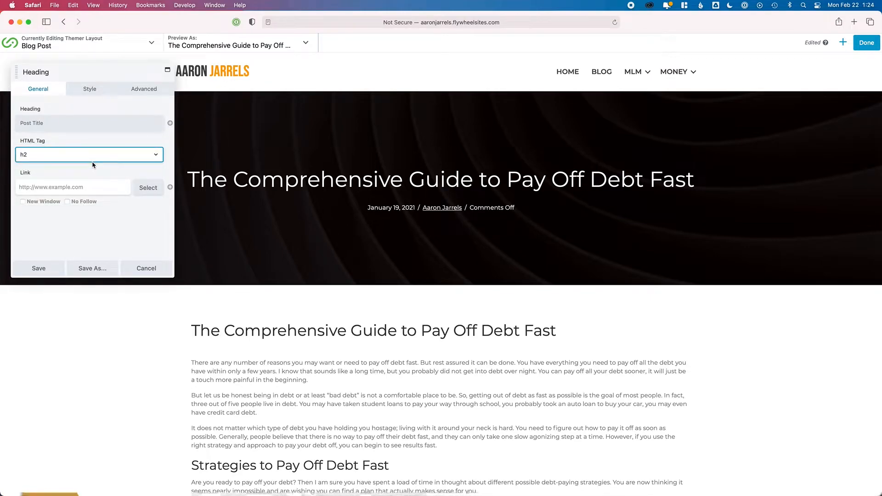
Step: Center the new post title heading, color it #e09d00, and save the module
click(84, 90)
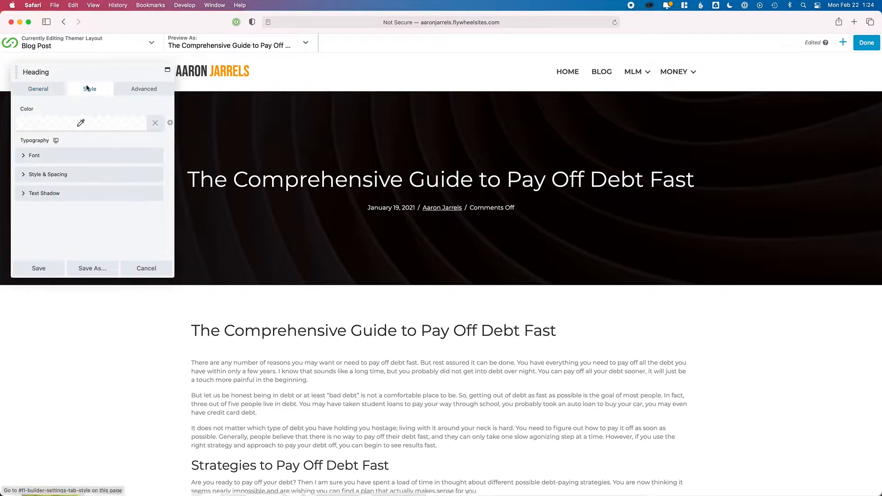
click(24, 156)
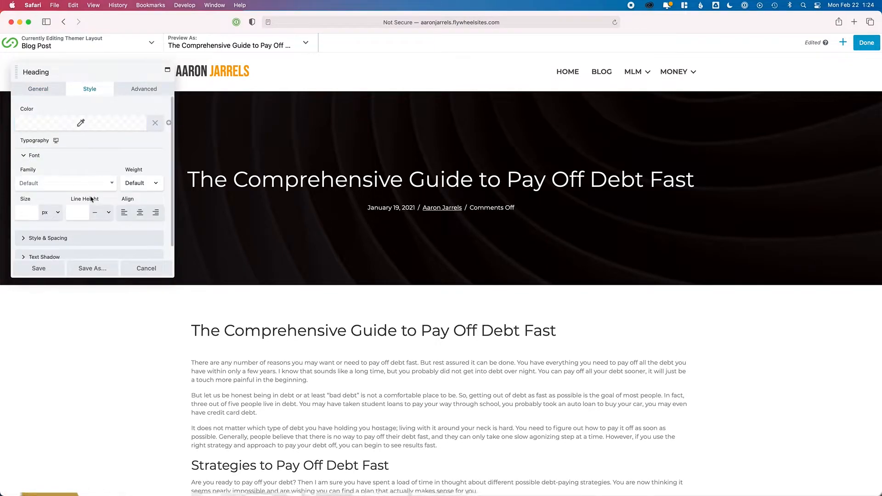
click(140, 212)
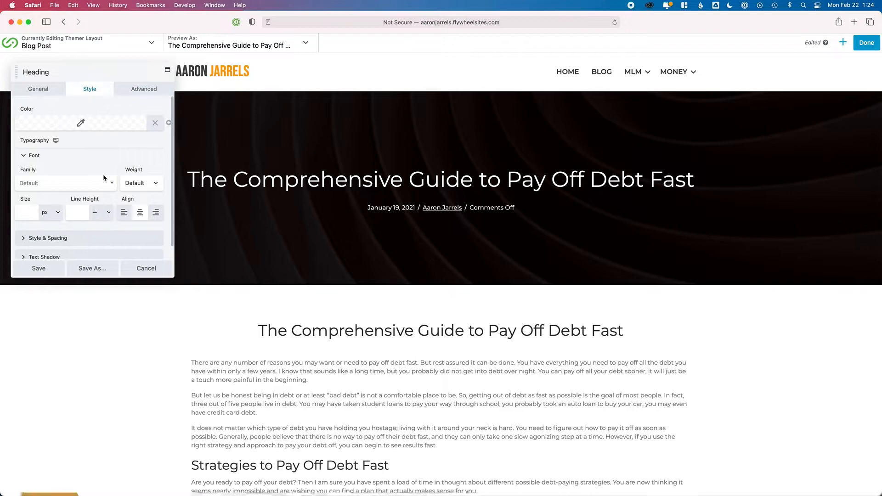
click(80, 121)
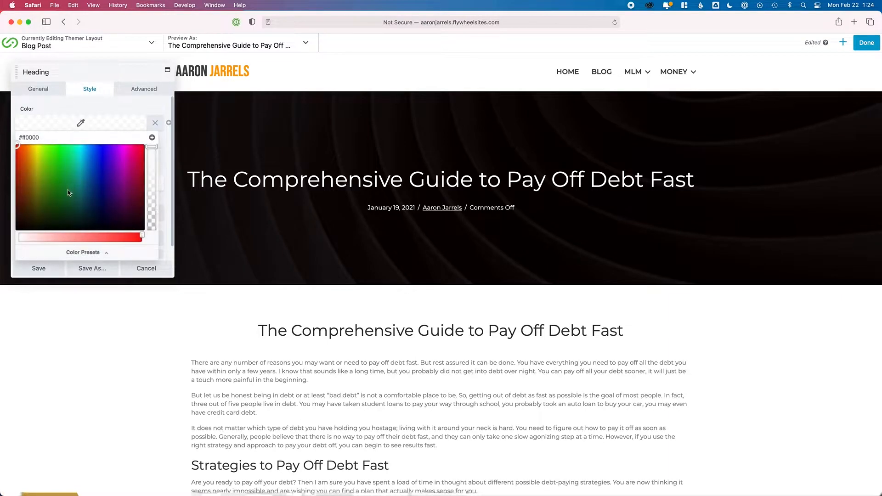
click(76, 251)
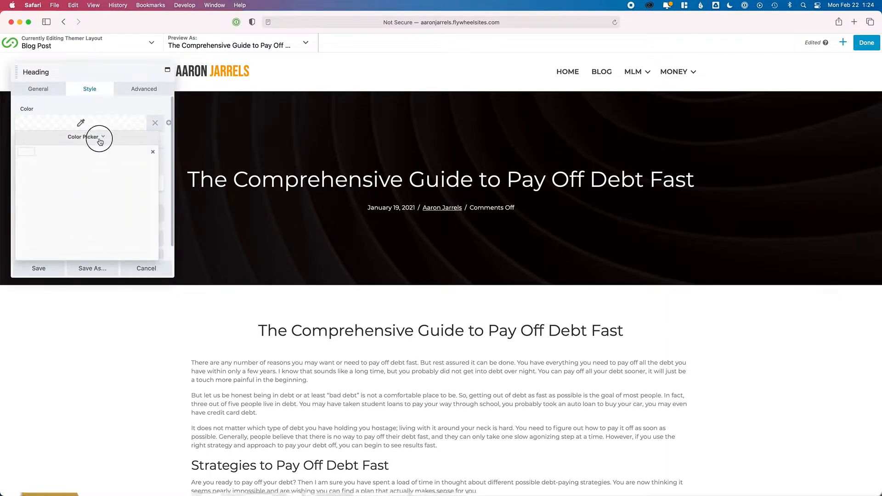
click(83, 137)
drag(36, 158, 31, 155)
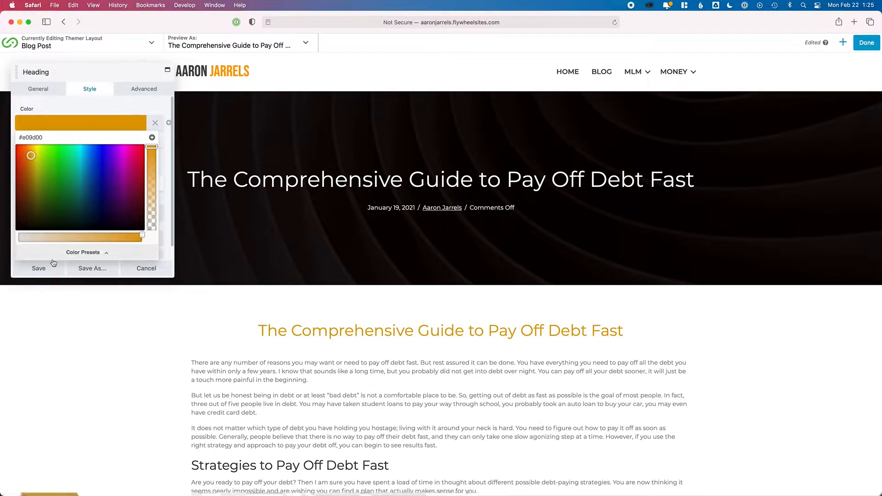
click(39, 268)
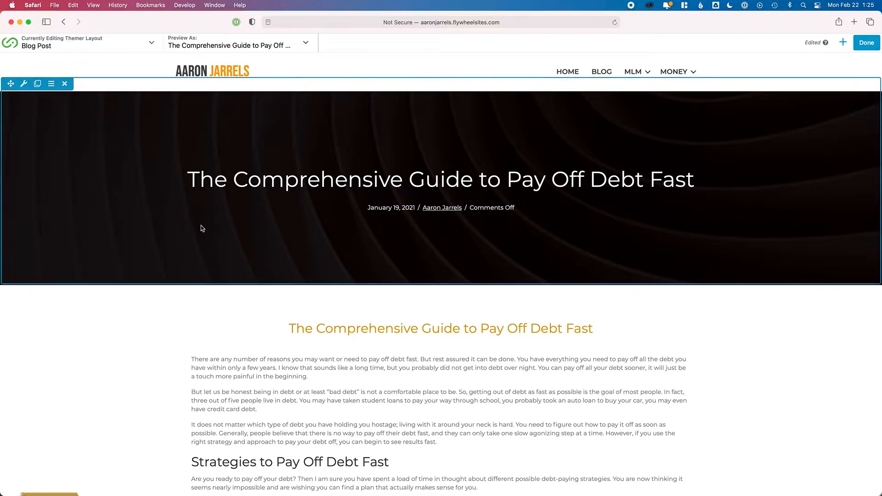
Step: Add a Post Info module between the orange post title and the post content, with its alignment set to Center
click(845, 41)
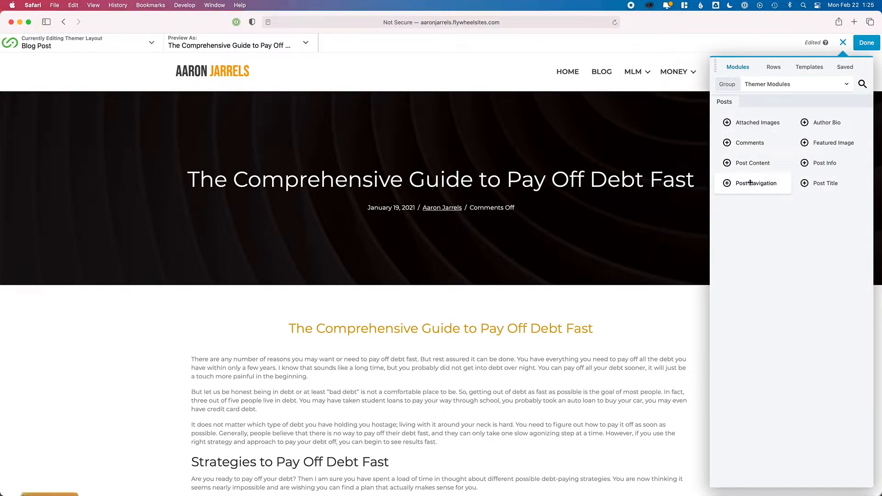
drag(810, 162, 431, 463)
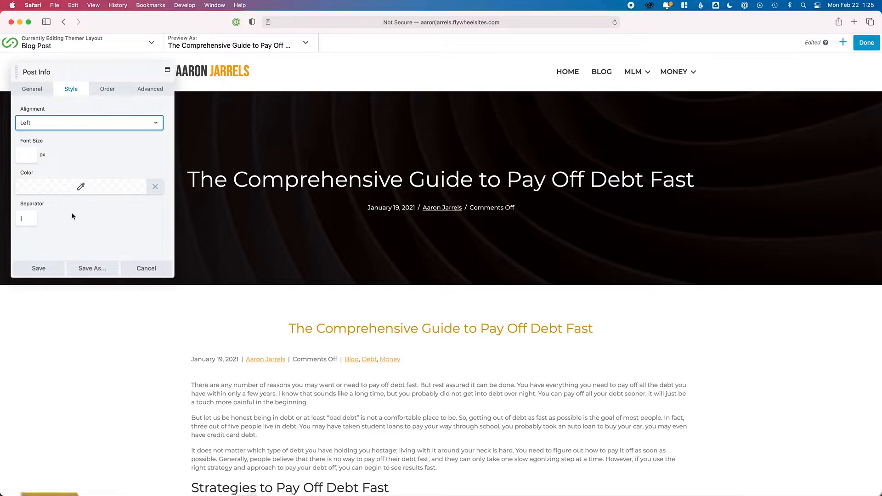
scroll(78, 104, down, 1)
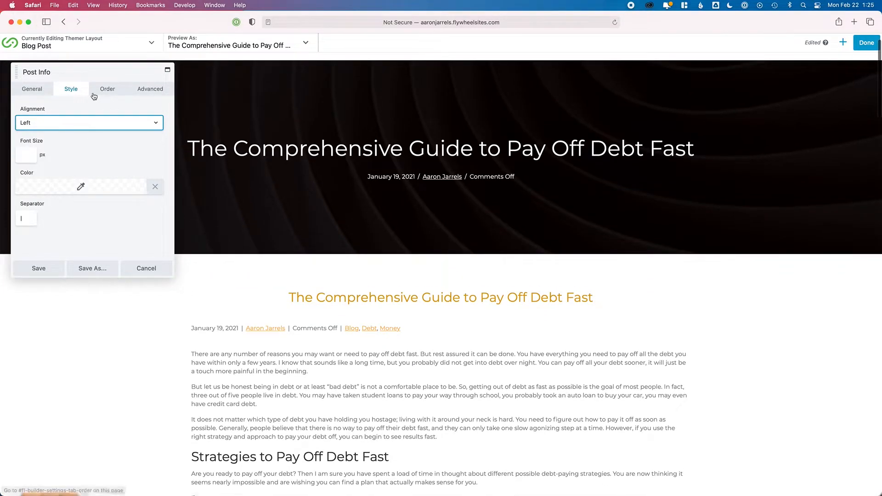
click(48, 123)
click(61, 131)
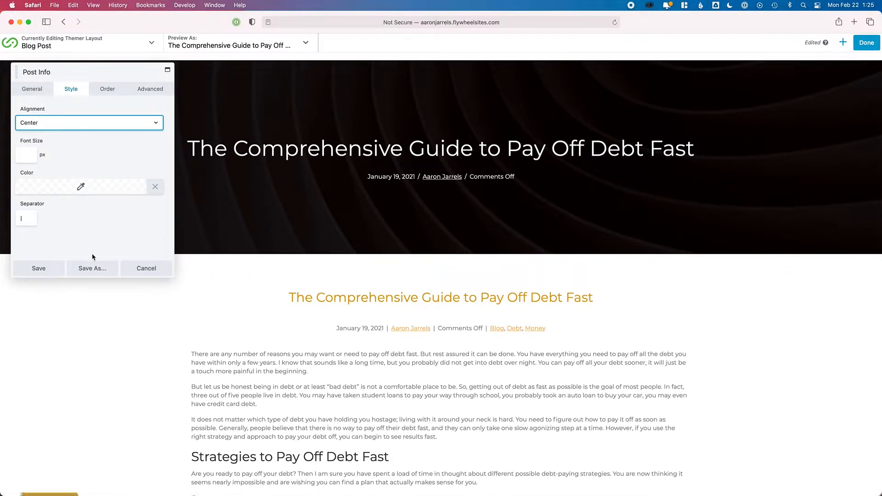
Step: Review the Date and Modified Date options of the Post Info module
click(33, 90)
click(83, 138)
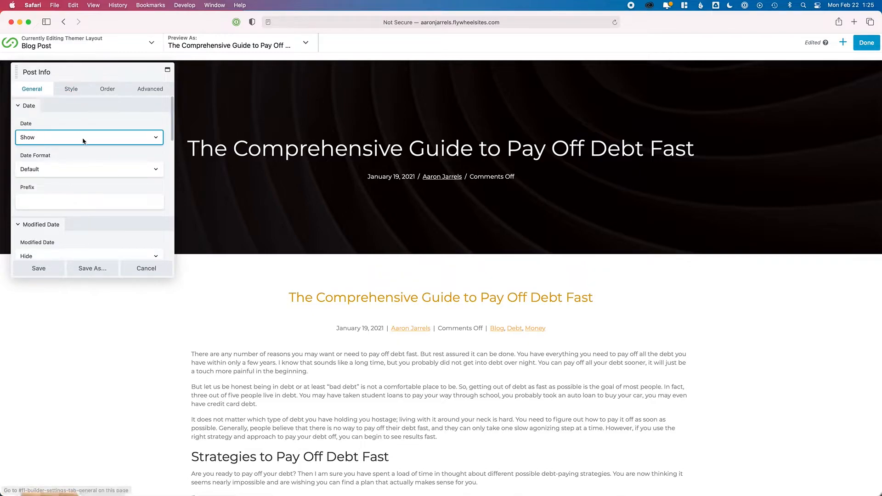
scroll(73, 196, down, 2)
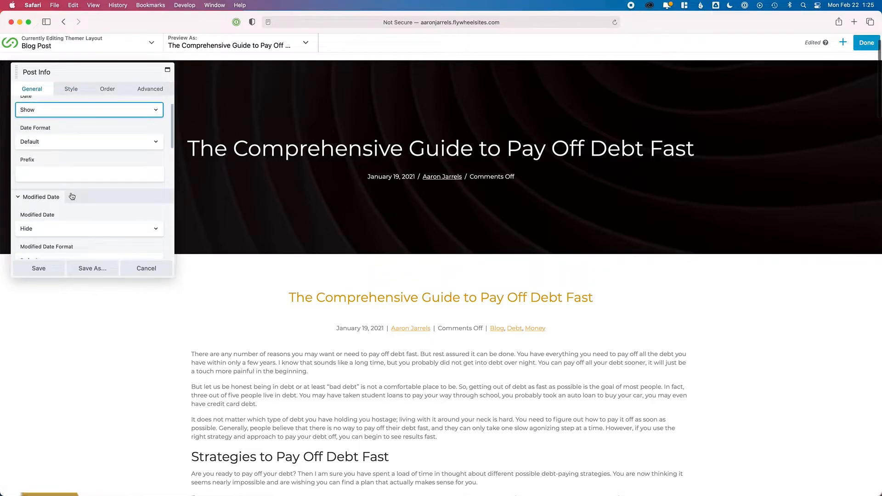
scroll(74, 152, down, 5)
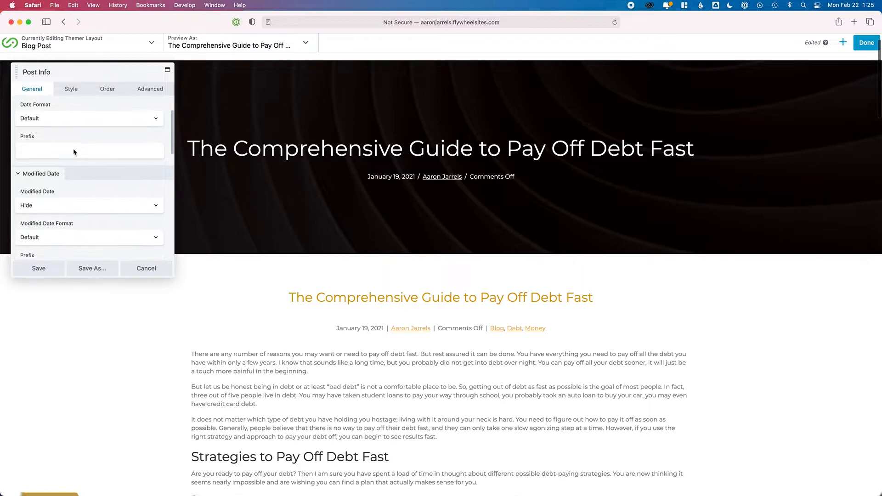
scroll(72, 167, down, 1)
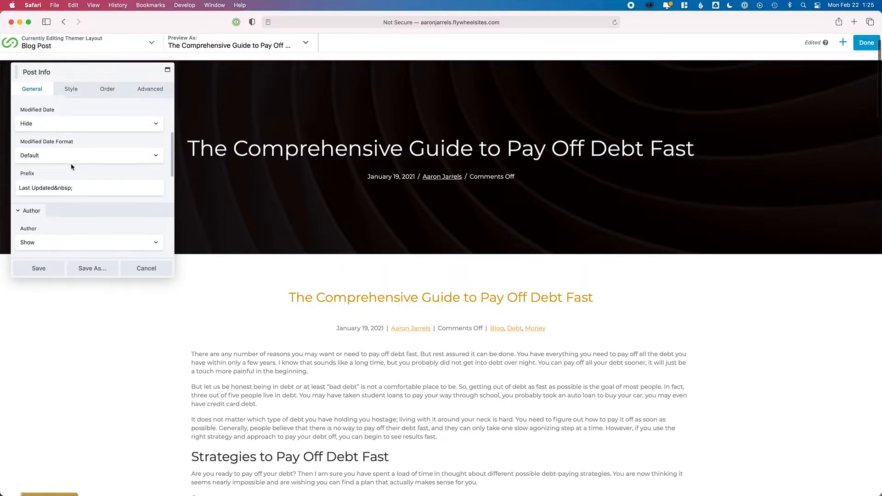
click(146, 126)
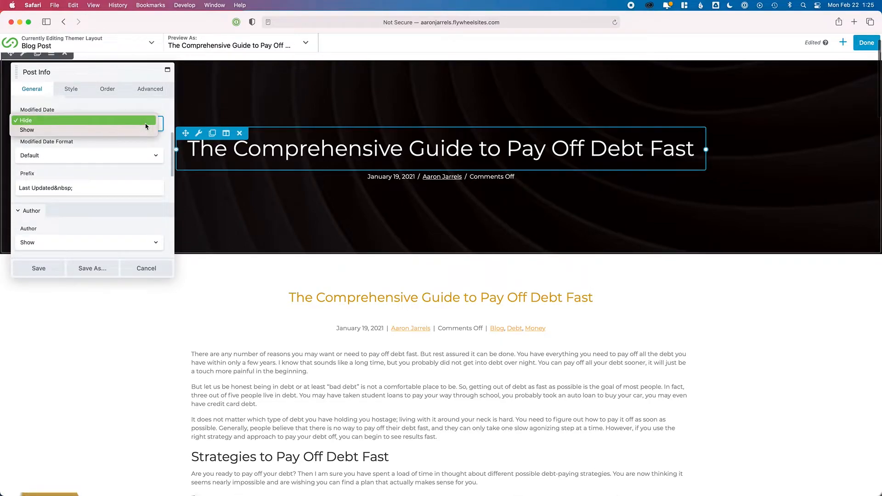
click(134, 109)
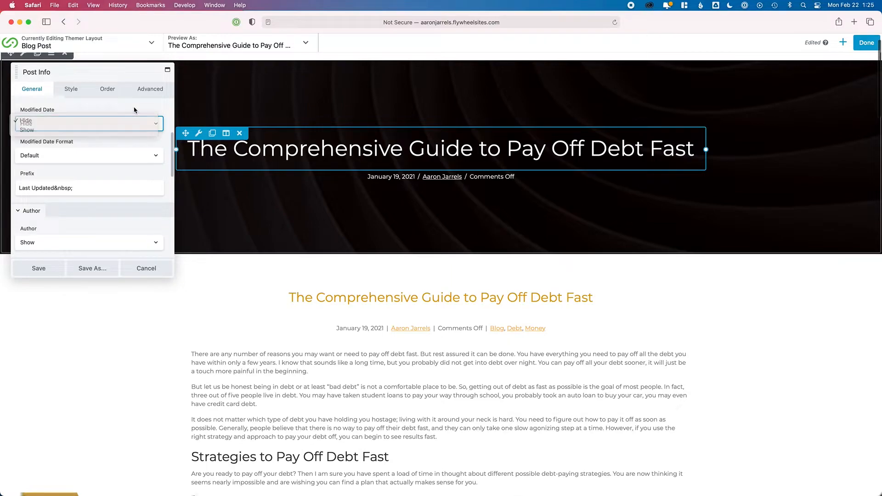
Step: Set both Author and Comments to Hide in the Post Info module
scroll(50, 183, down, 2)
scroll(50, 183, down, 3)
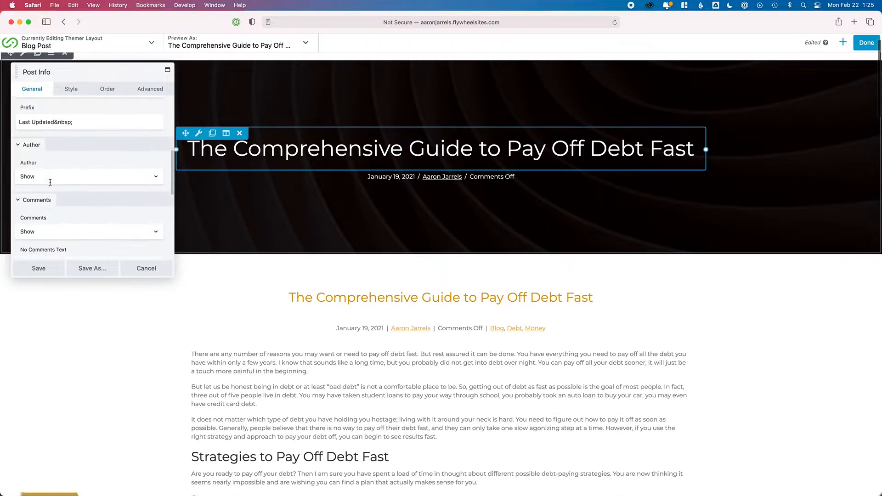
click(76, 166)
click(69, 154)
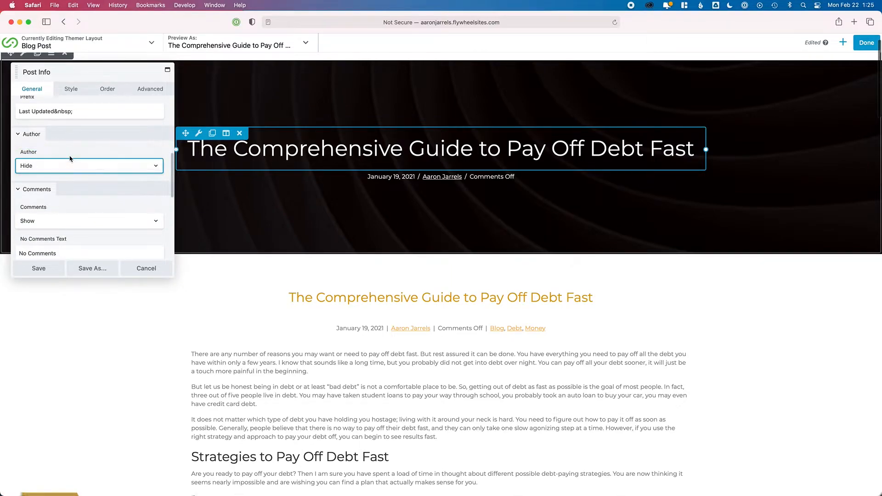
scroll(88, 172, down, 3)
click(92, 171)
click(72, 159)
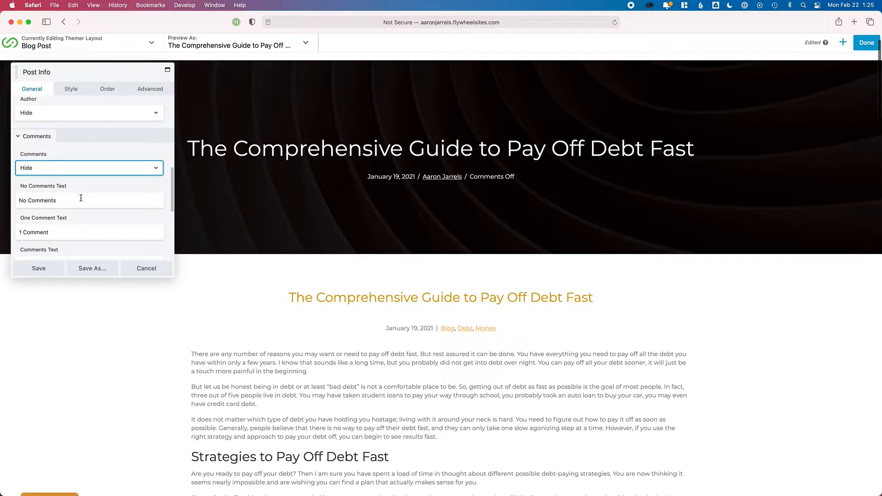
Step: Set Terms to Hide in the Post Info module
scroll(81, 198, down, 5)
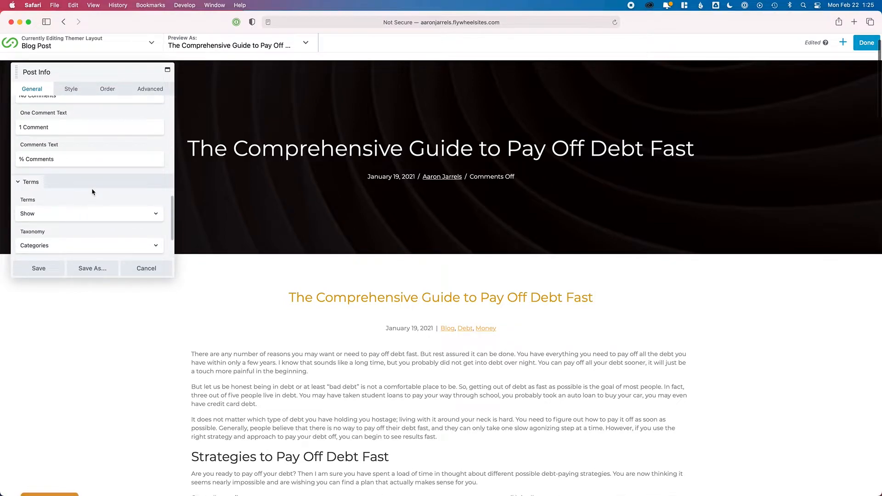
scroll(93, 191, up, 3)
scroll(49, 201, down, 1)
scroll(50, 202, down, 5)
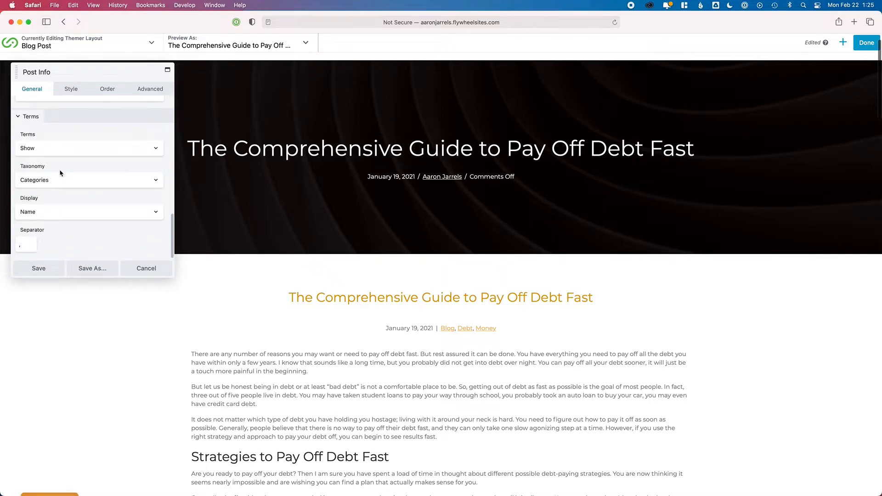
click(64, 145)
click(56, 136)
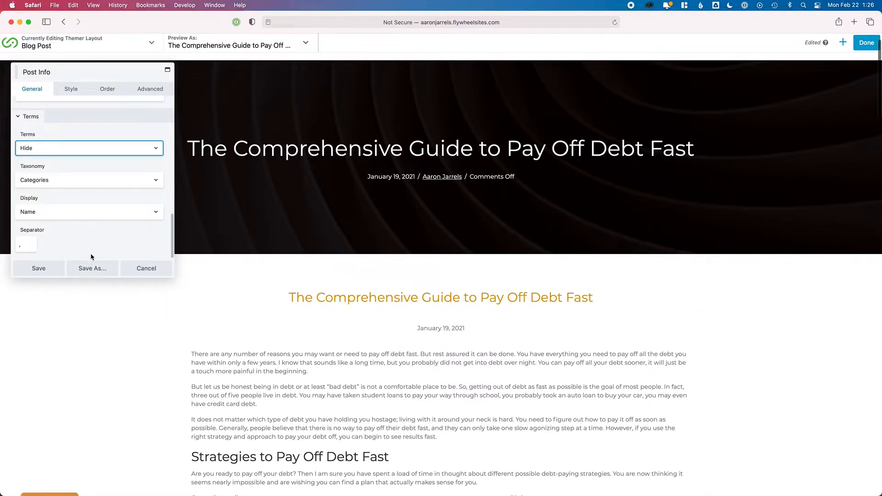
Step: Set Author back to Show in the Post Info module
scroll(69, 183, up, 10)
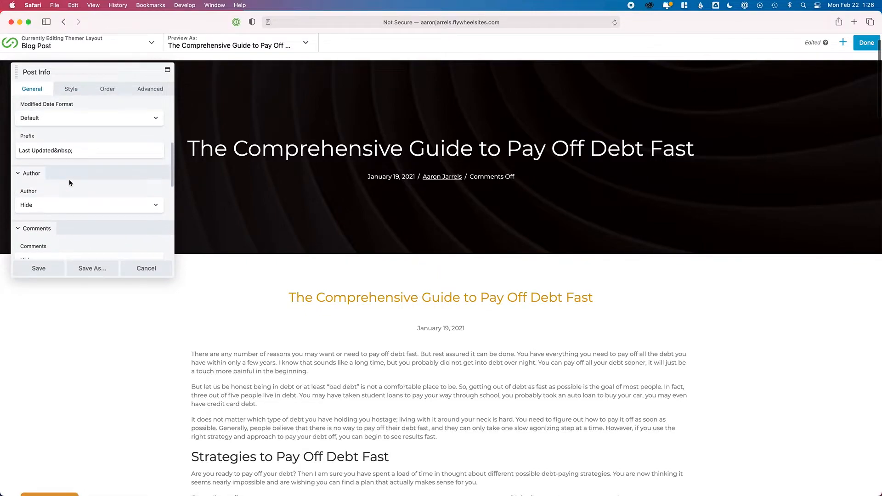
scroll(54, 179, up, 8)
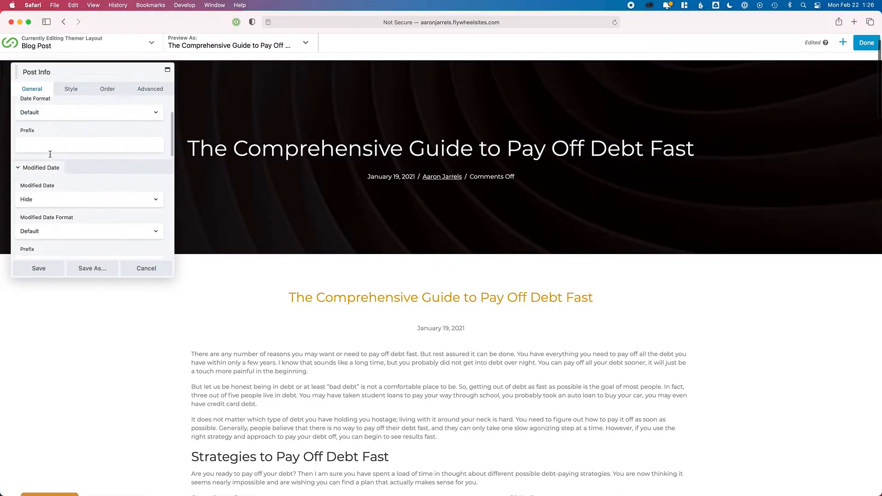
scroll(54, 179, down, 10)
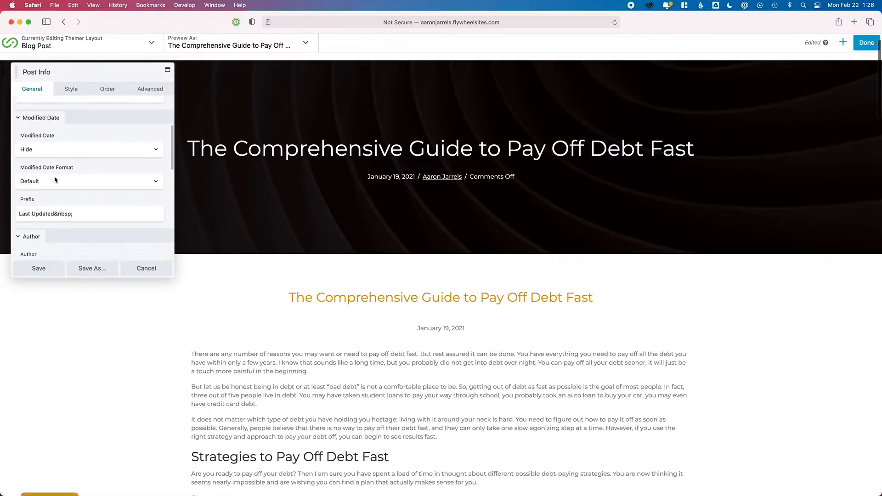
click(44, 158)
click(28, 167)
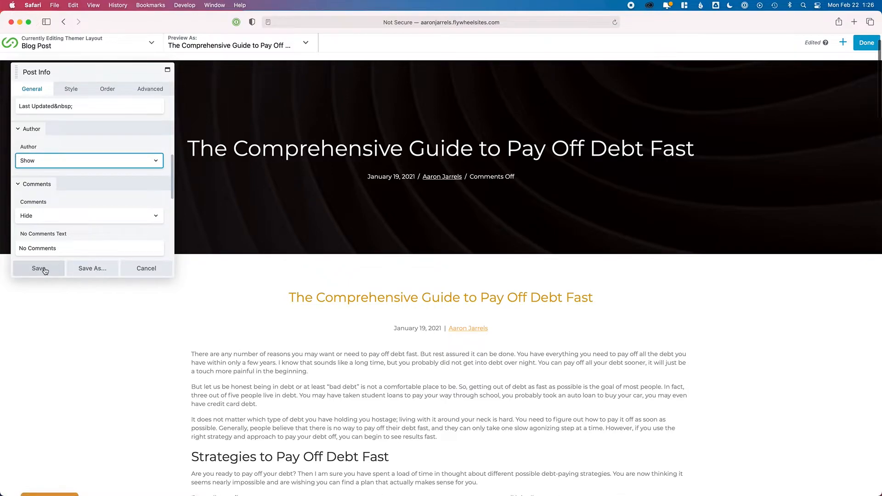
Step: Move Author ahead of Date in the Post Info module's item order and save the module
click(107, 89)
mouse_move(81, 134)
mouse_down()
mouse_move(79, 120)
mouse_move(64, 111)
mouse_move(67, 125)
mouse_up()
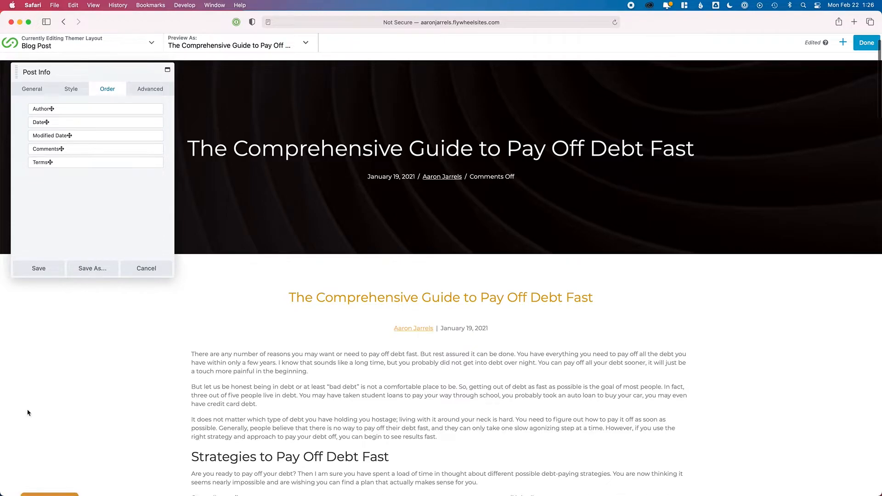
click(39, 269)
Step: Add a Comments module below the previous and next post links and save it with its default settings
scroll(487, 249, down, 20)
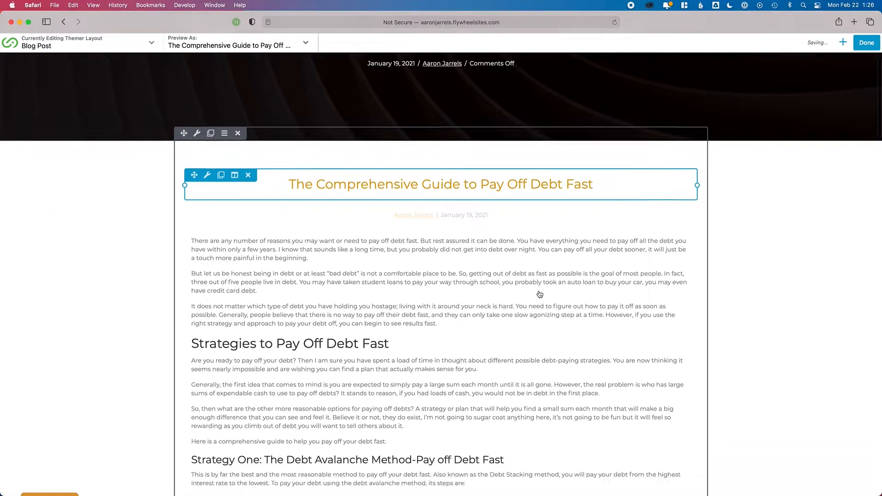
scroll(540, 294, down, 15)
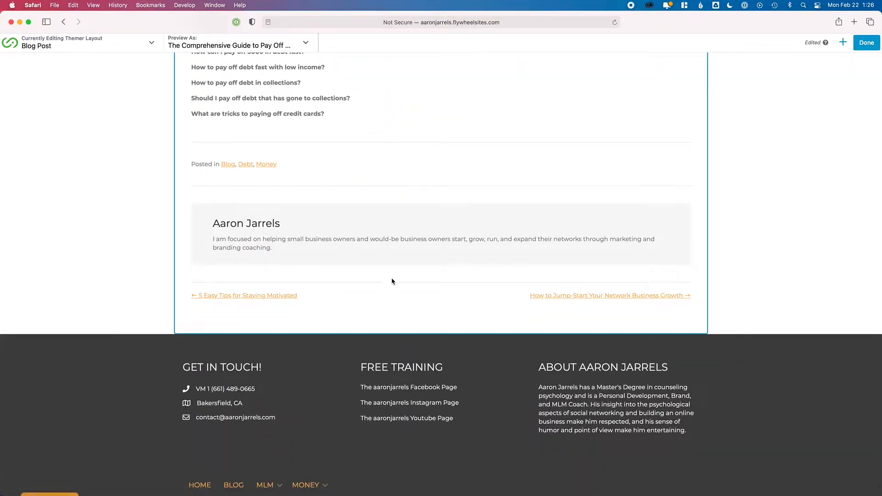
click(843, 43)
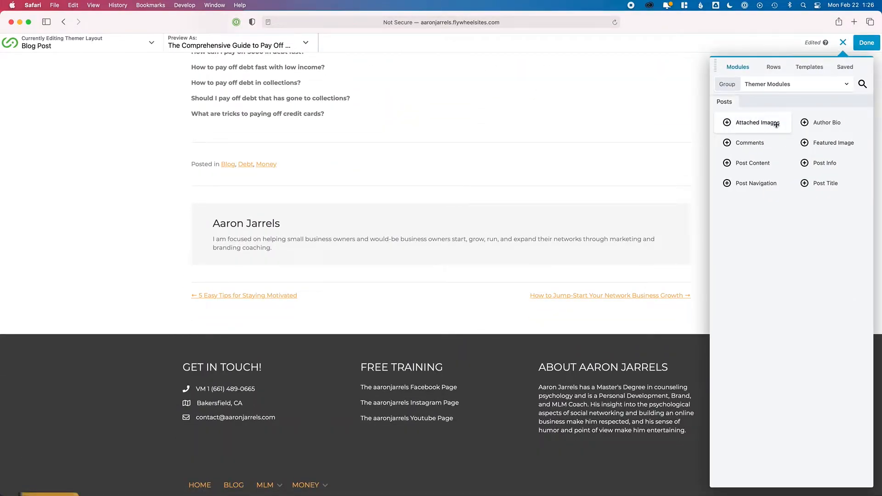
drag(750, 143, 390, 298)
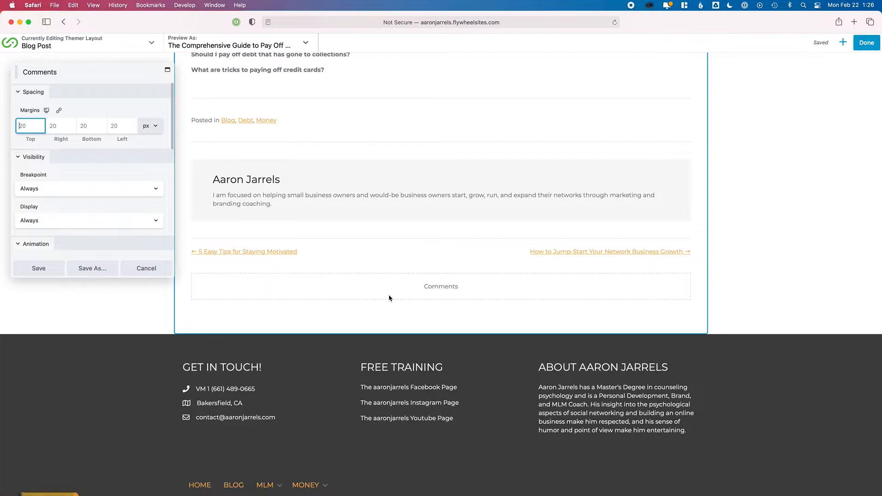
click(844, 45)
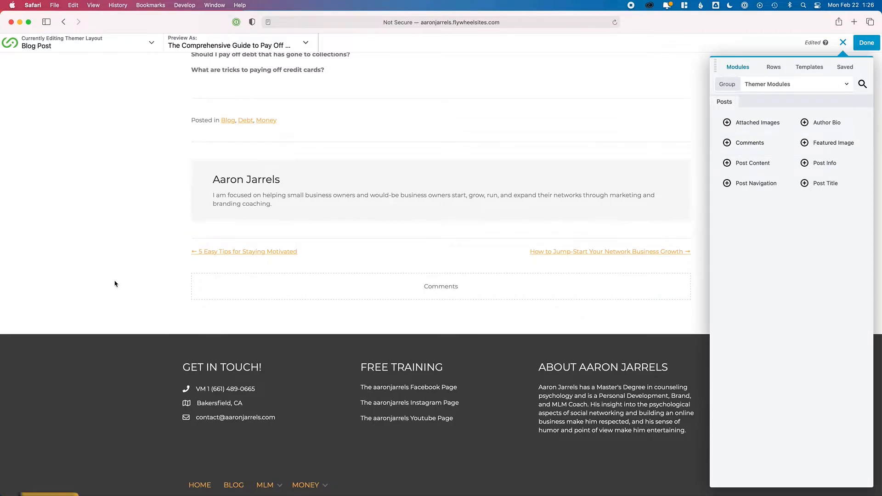
click(206, 274)
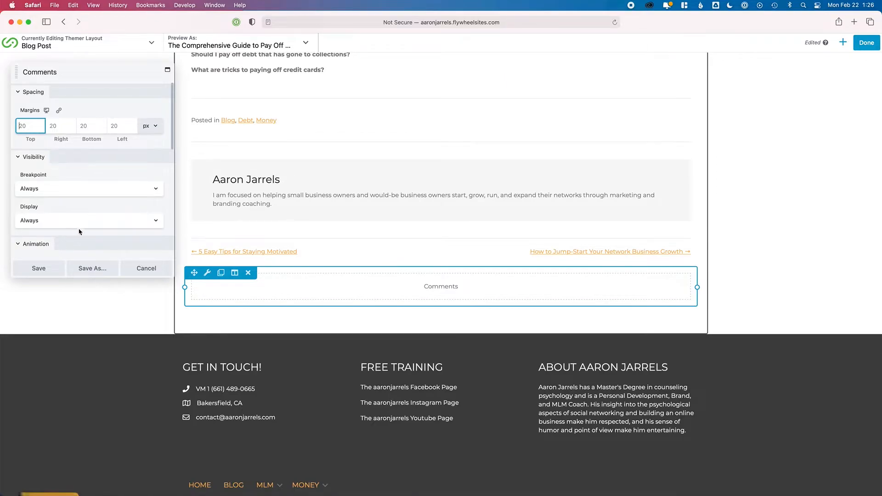
scroll(69, 239, down, 5)
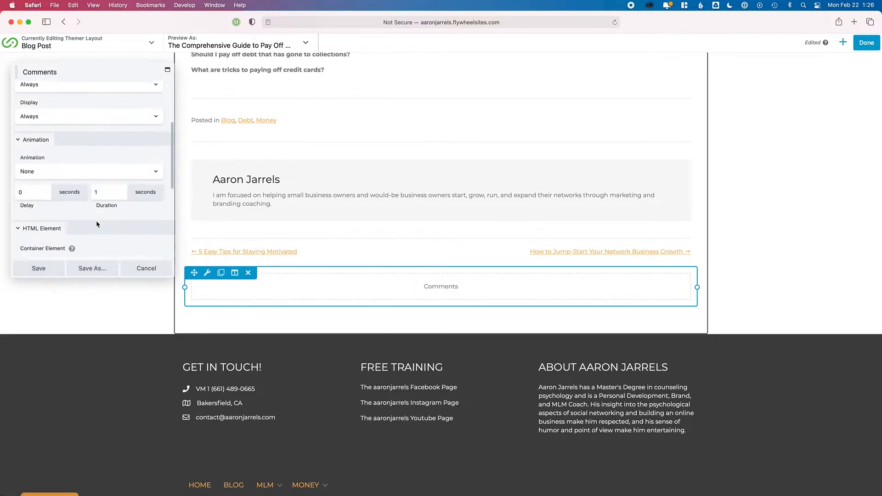
click(54, 270)
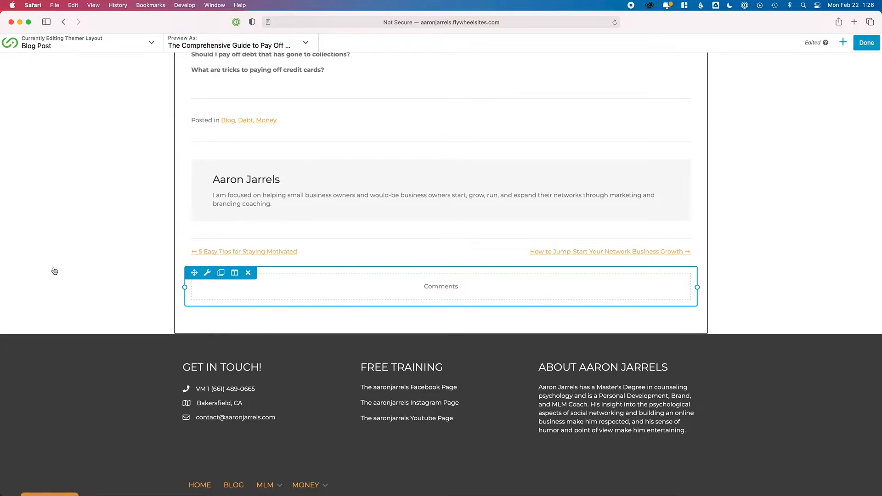
mouse_move(881, 0)
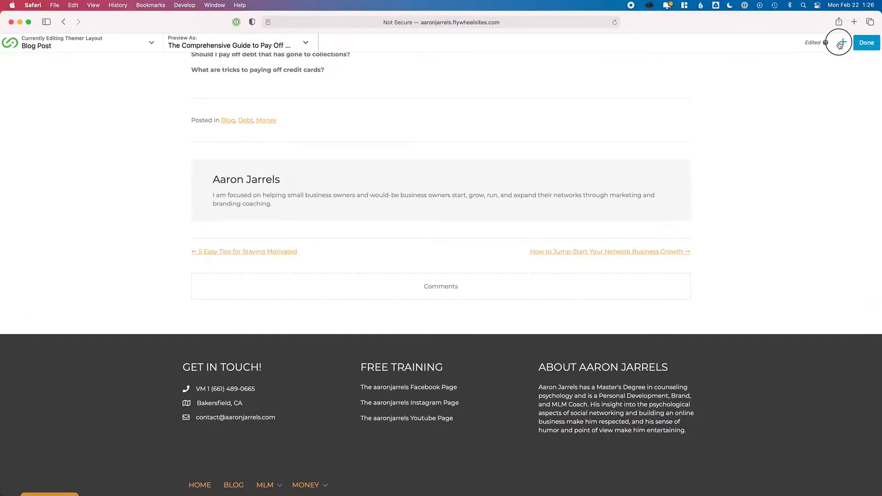
click(843, 42)
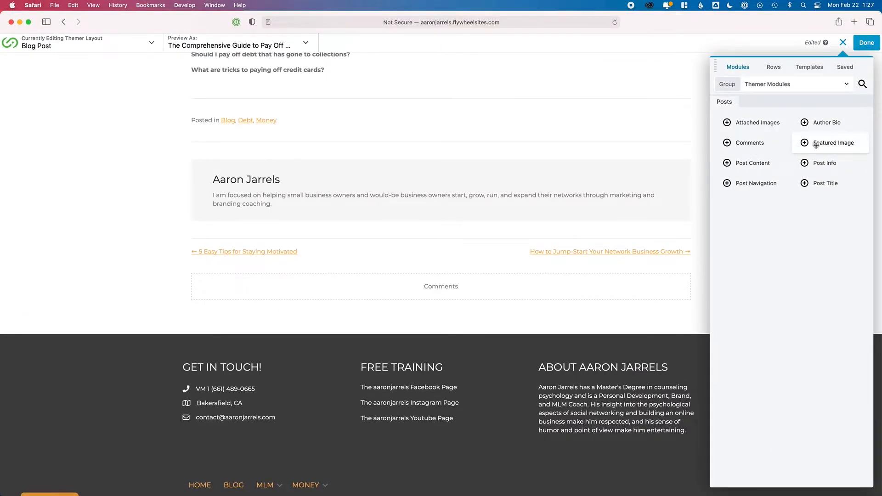
drag(753, 186, 372, 262)
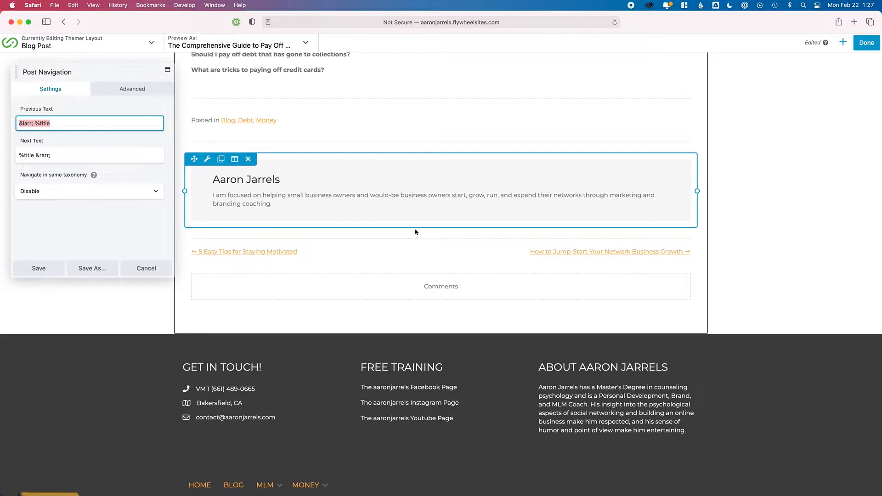
click(61, 121)
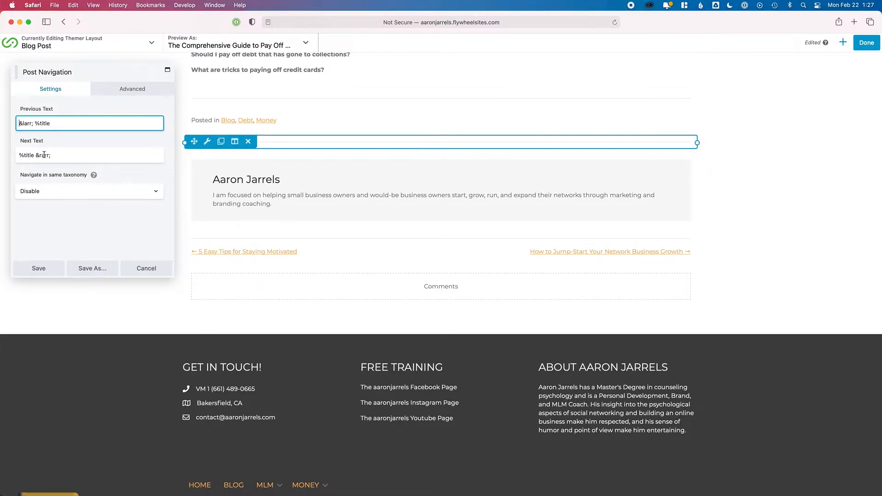
click(152, 271)
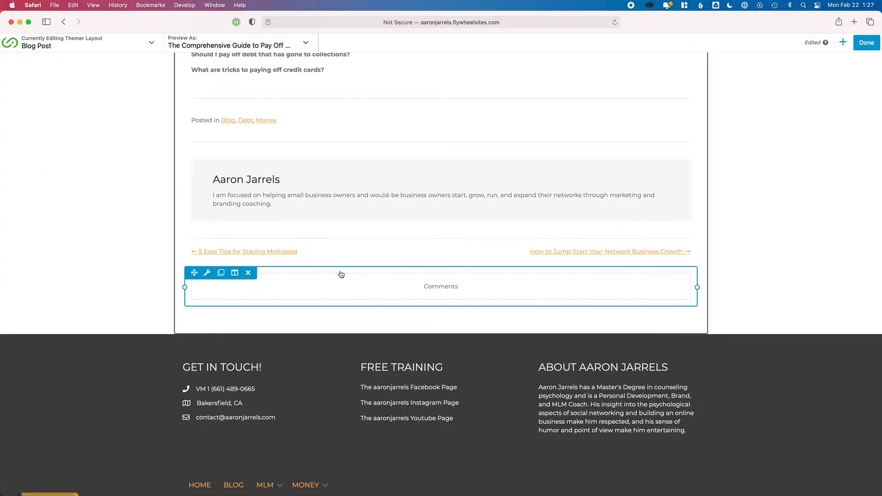
Step: Delete the existing post navigation links and add a new Post Navigation module between the author bio and Comments
click(249, 256)
click(520, 266)
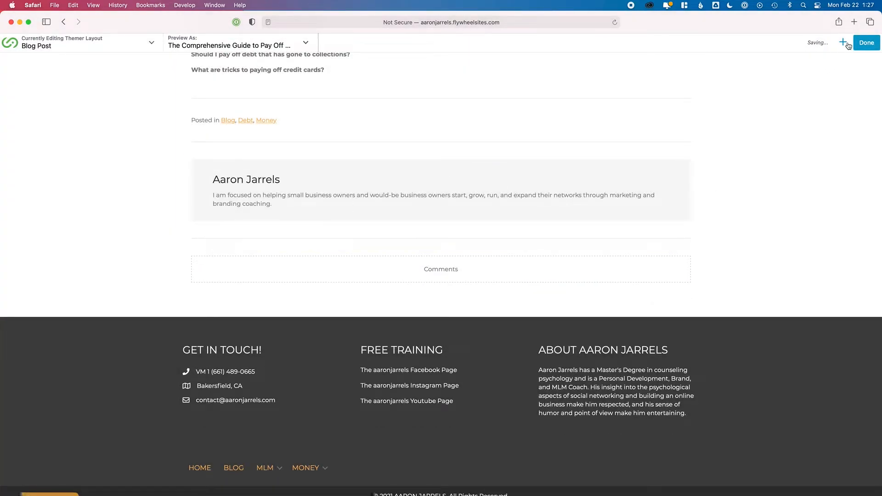
click(844, 42)
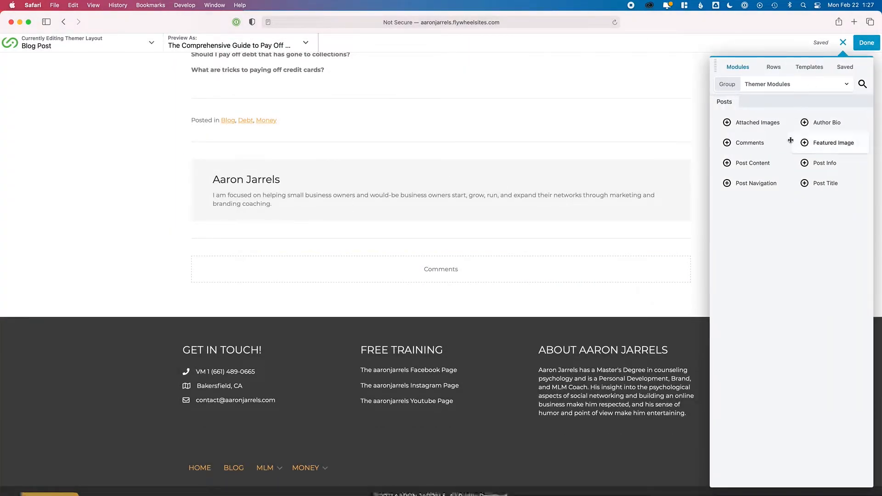
drag(753, 183, 494, 242)
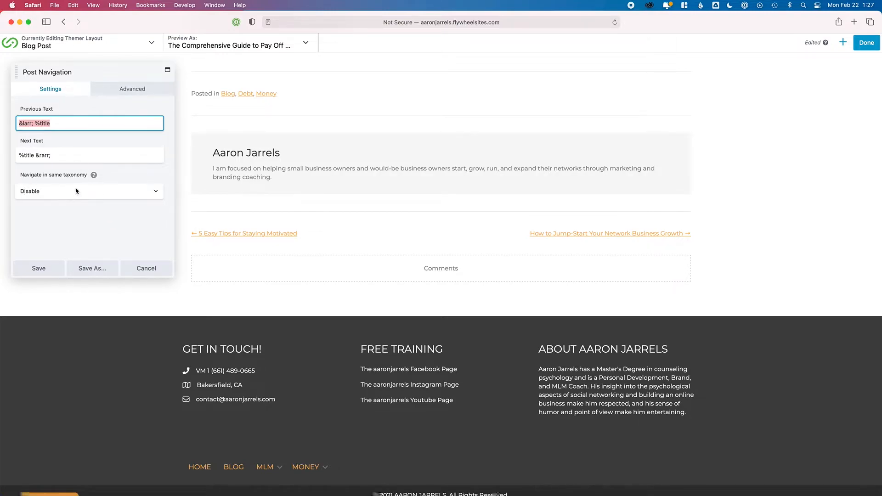
Step: Enable navigation in the same taxonomy for the Post Navigation module, keeping category as the taxonomy, and save it
click(49, 194)
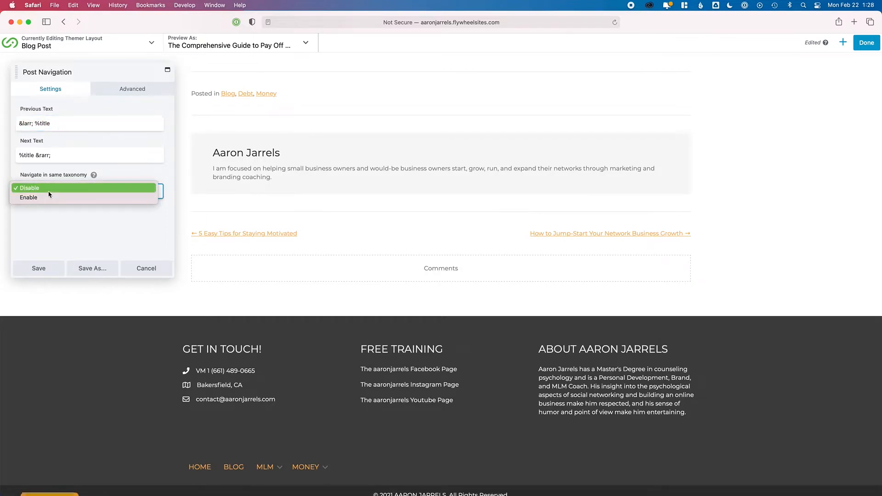
click(44, 198)
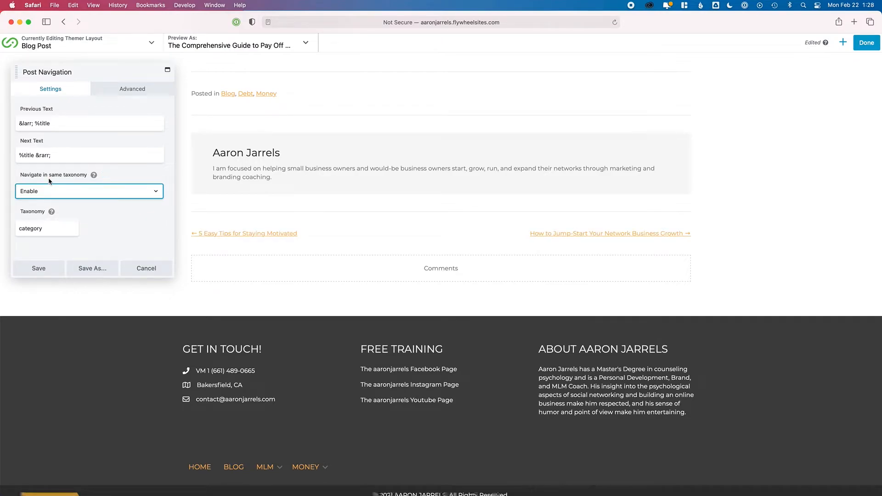
click(32, 230)
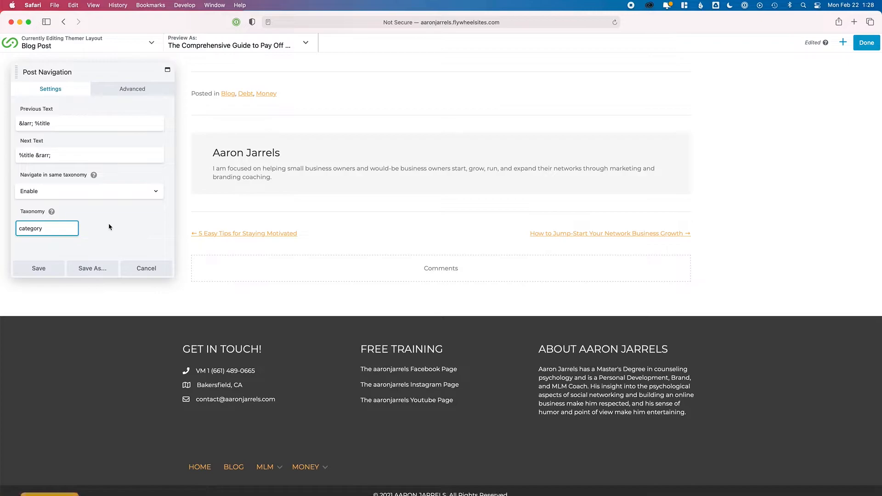
click(39, 269)
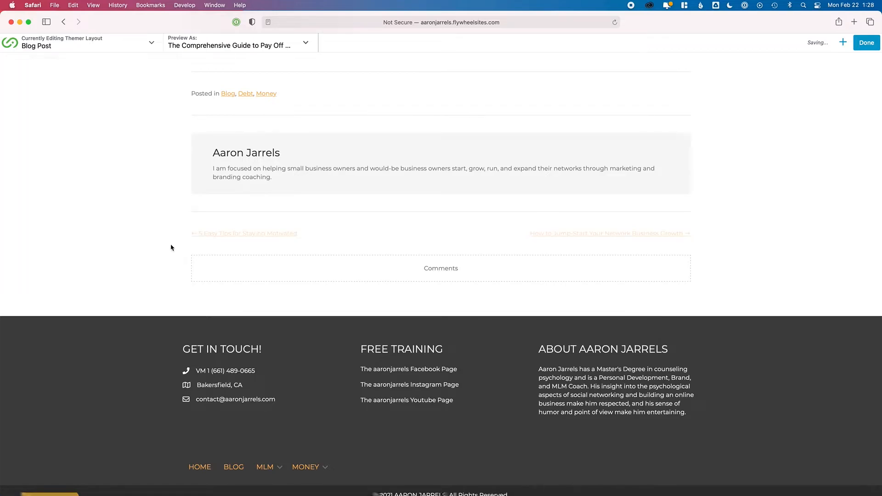
Step: Review the Standard Modules available for the layout, and return the module list to the Themer Modules group
scroll(700, 135, up, 5)
scroll(699, 133, up, 15)
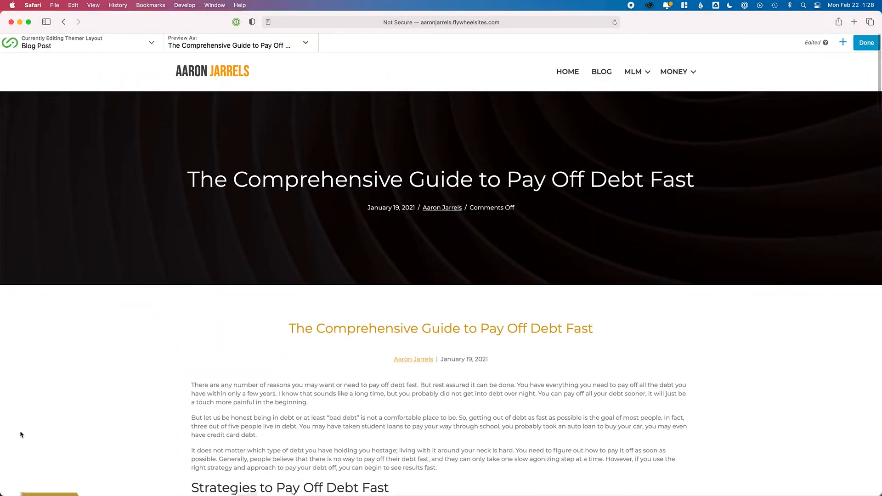
click(842, 43)
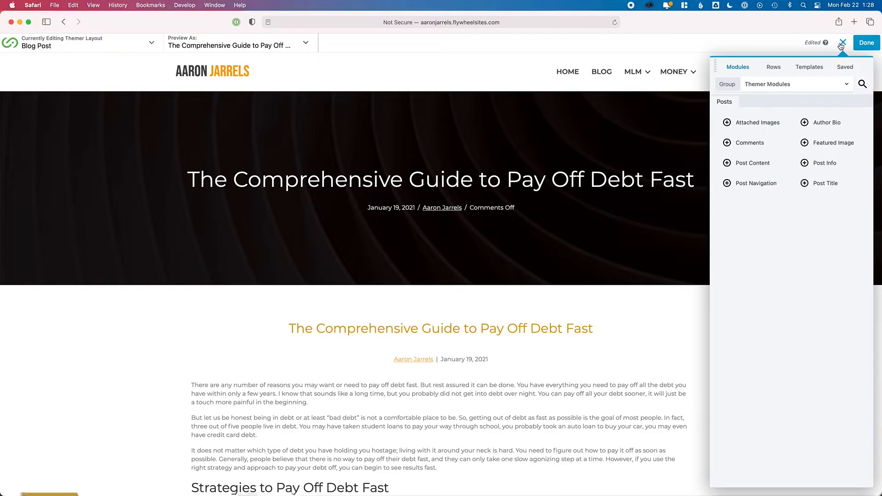
click(784, 83)
click(759, 105)
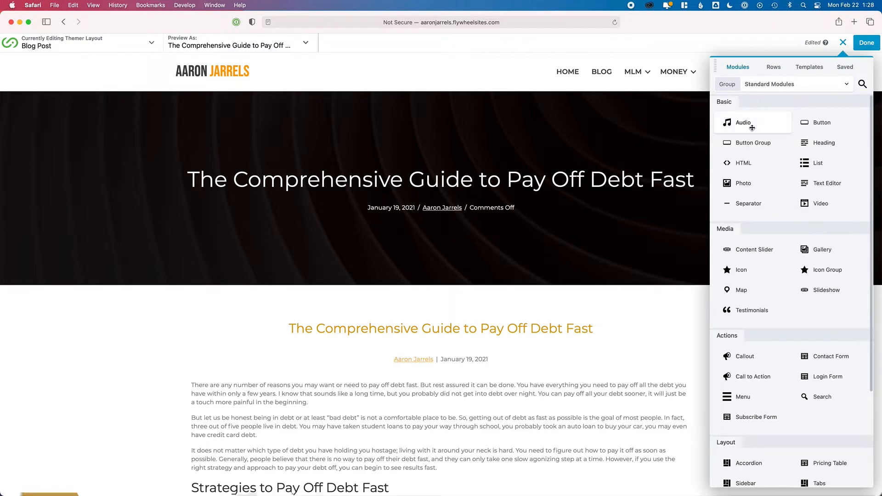
scroll(358, 439, down, 2)
scroll(358, 439, down, 2)
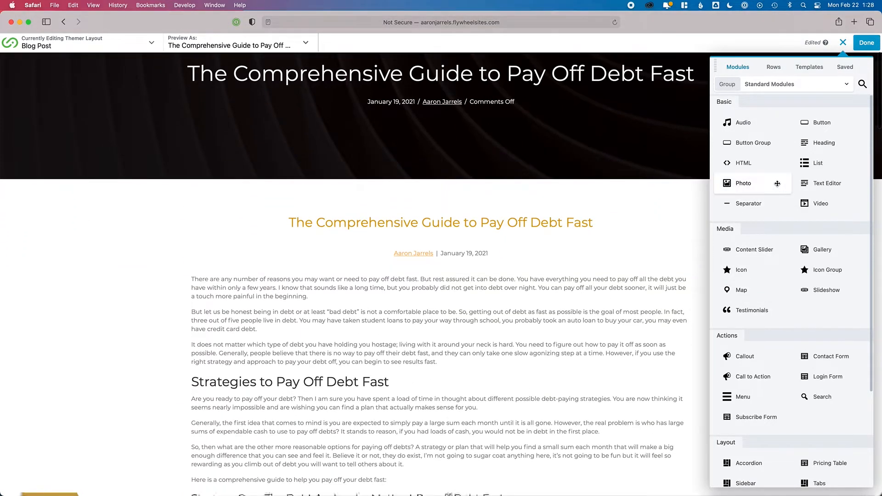
mouse_move(339, 232)
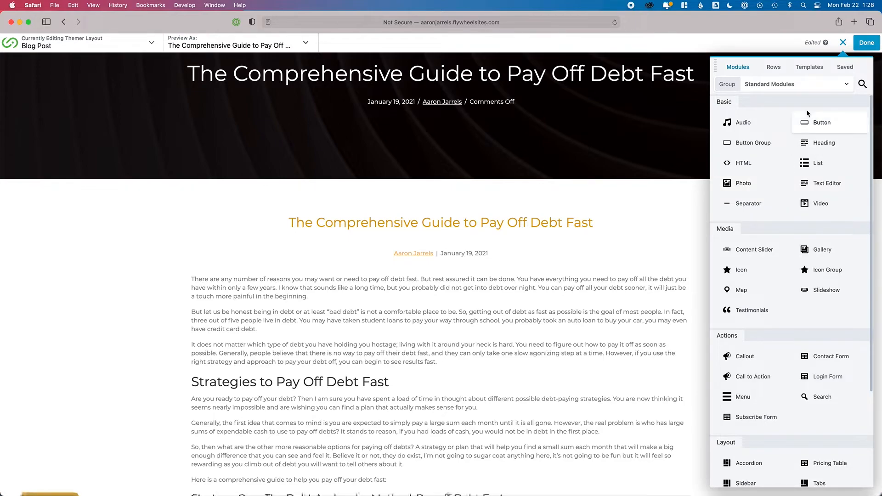
click(758, 84)
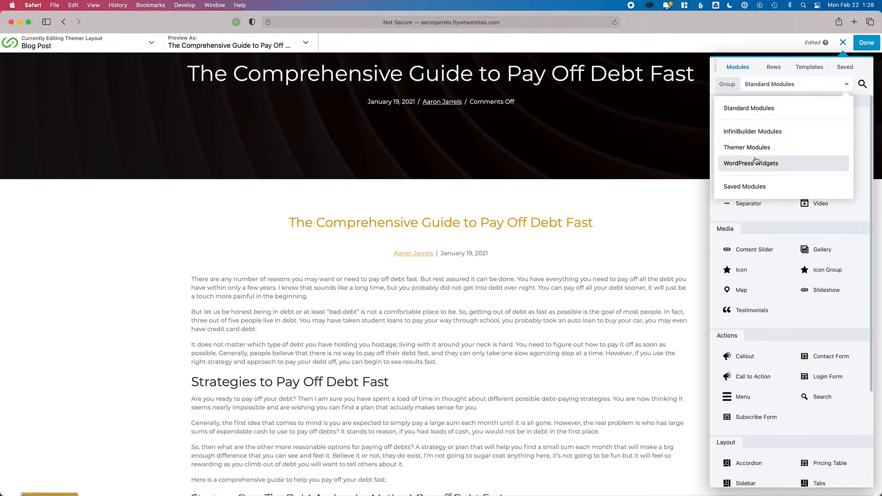
click(759, 148)
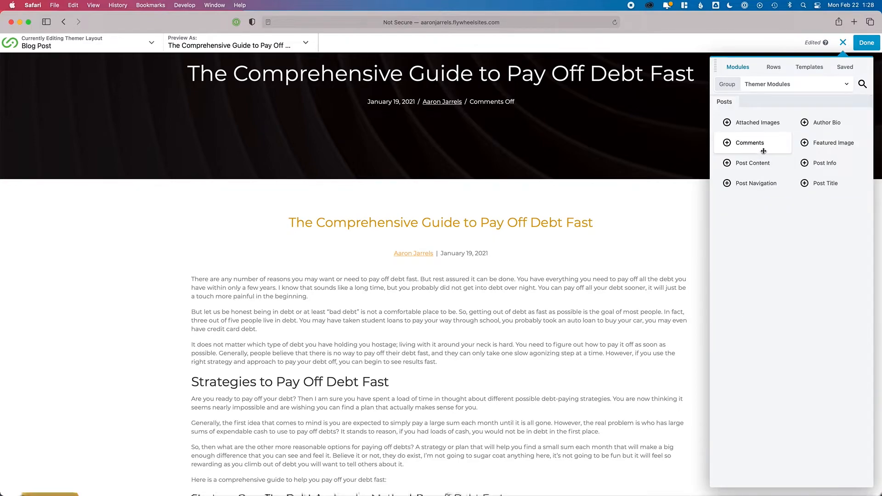
Step: Add a Featured Image module between the gold post title and the author and date line, and save it with its default settings
drag(815, 146, 434, 266)
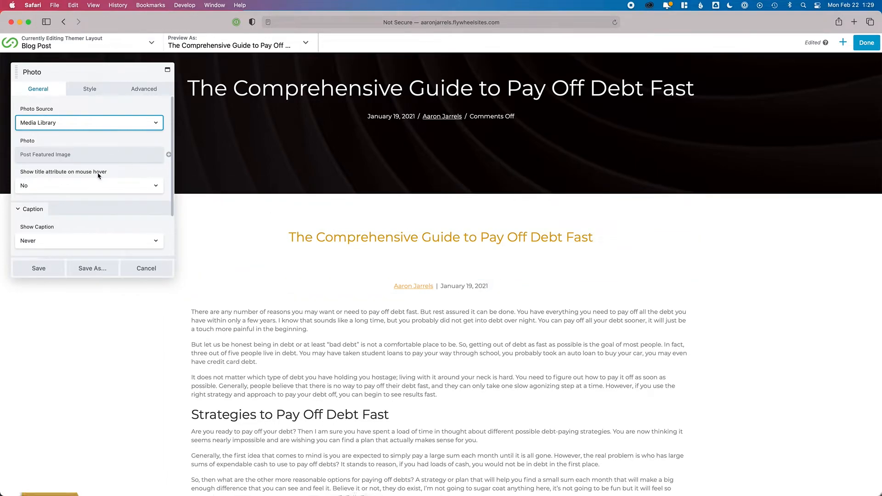
click(40, 268)
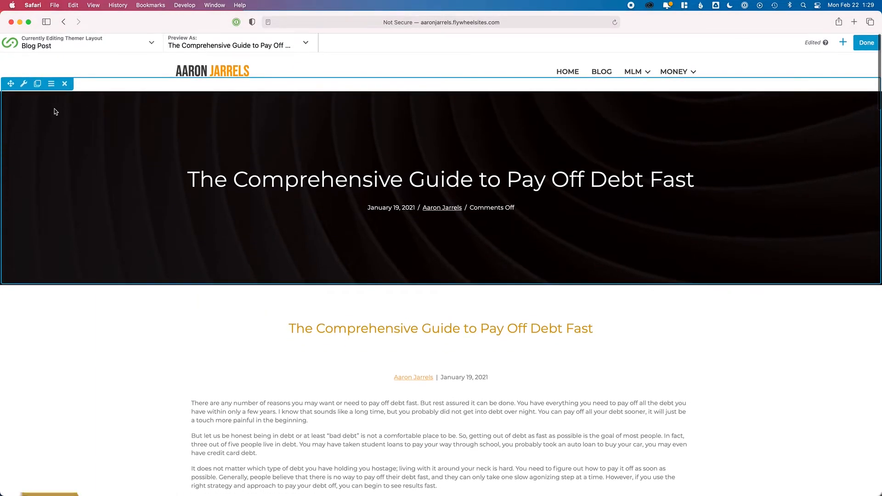
Step: Review the header row's settings and the featured image module's photo, caption and link options, closing both without changes
click(23, 83)
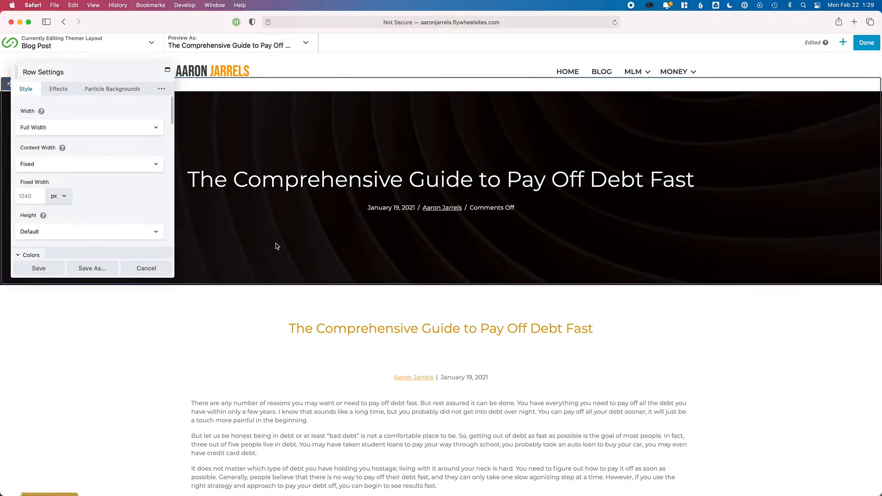
click(160, 269)
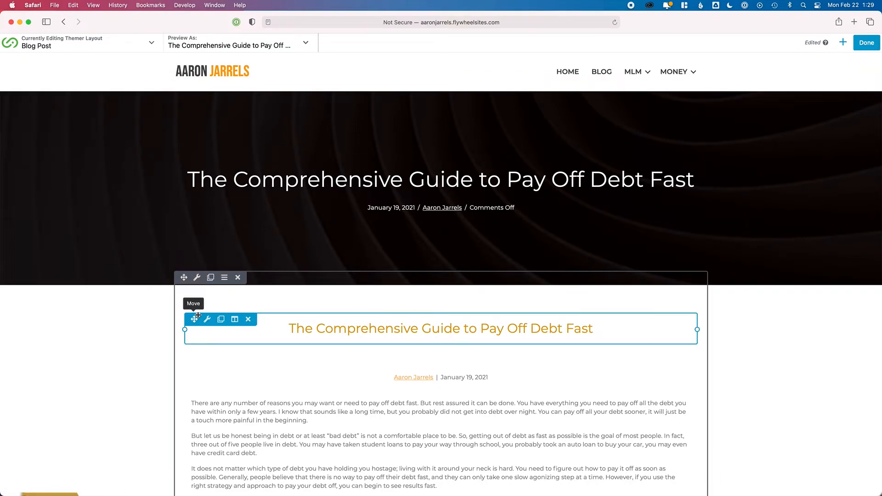
click(207, 355)
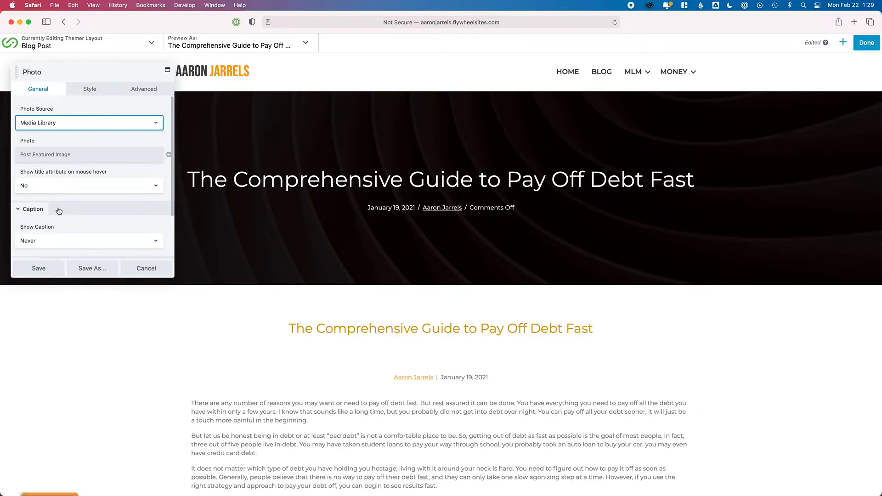
scroll(58, 212, down, 3)
scroll(58, 212, down, 1)
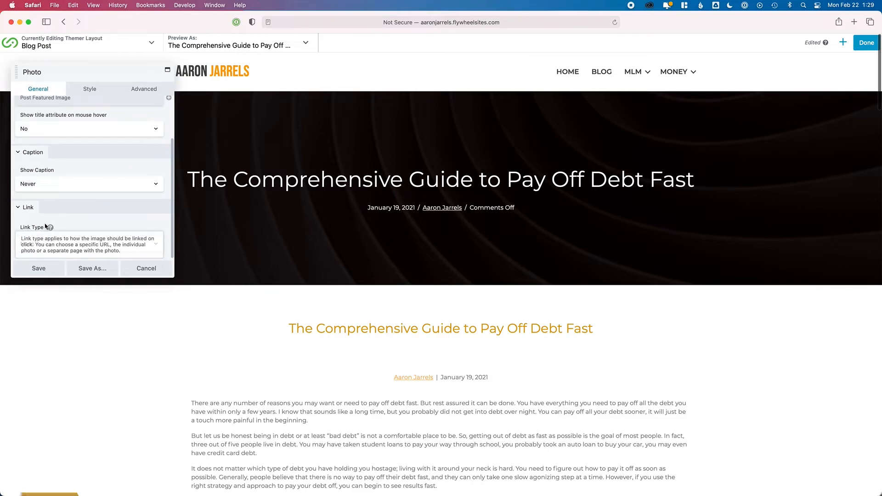
click(146, 268)
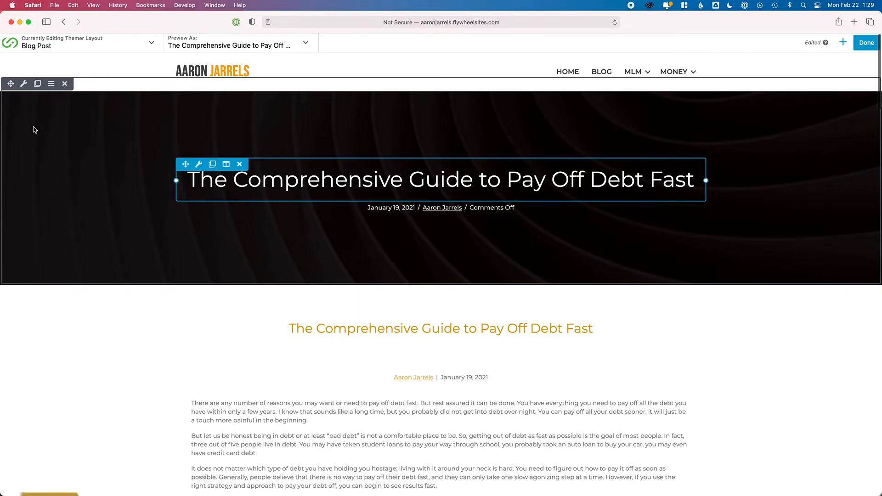
Step: Remove the Post Featured Image connection from the header row's background photo
click(24, 83)
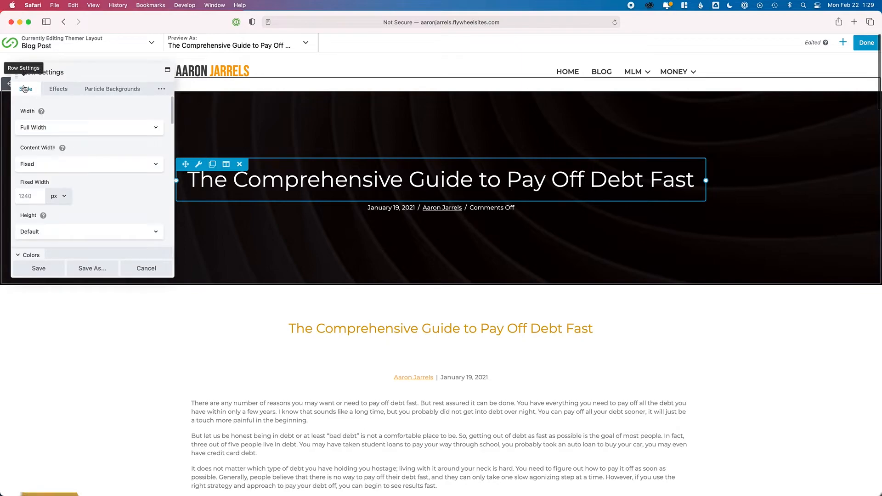
scroll(163, 211, down, 5)
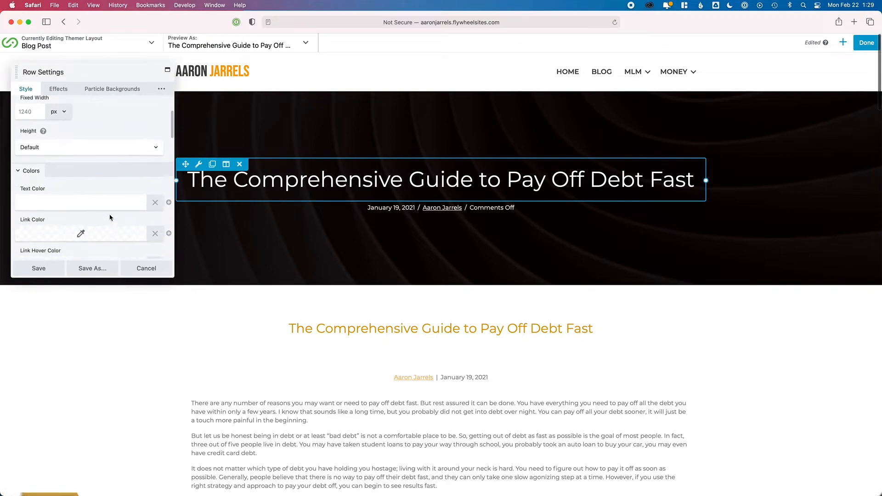
scroll(82, 160, down, 5)
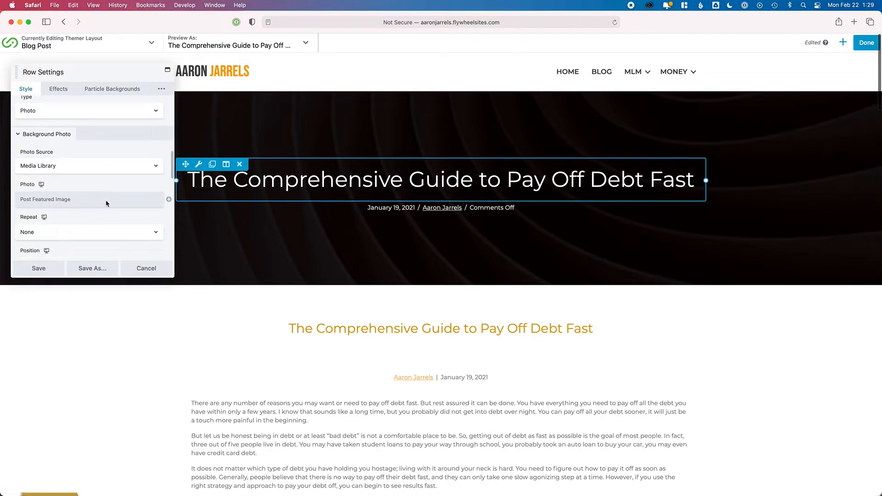
scroll(82, 160, up, 2)
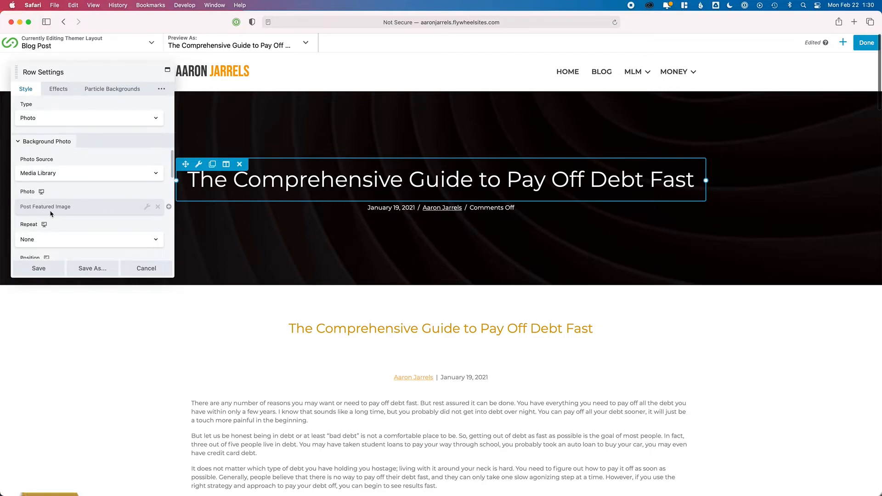
click(158, 207)
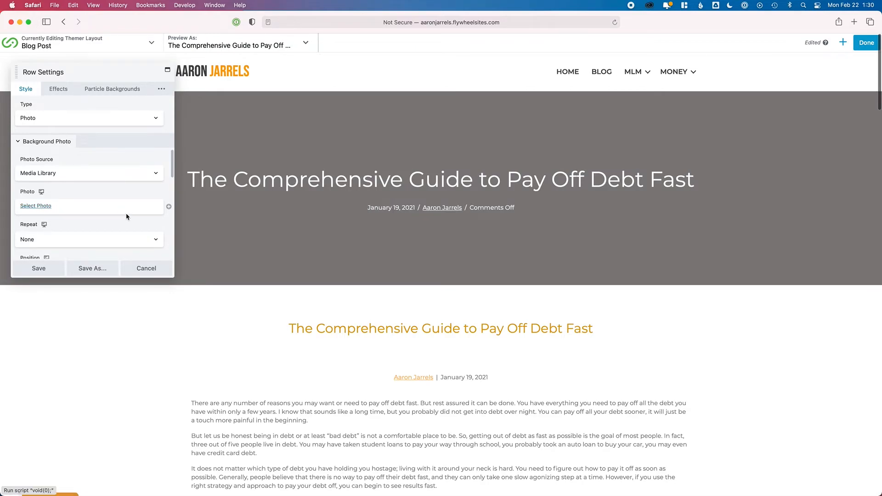
Step: Connect the header row's background photo to the Post Featured Image at Full Size, and save the row
click(169, 208)
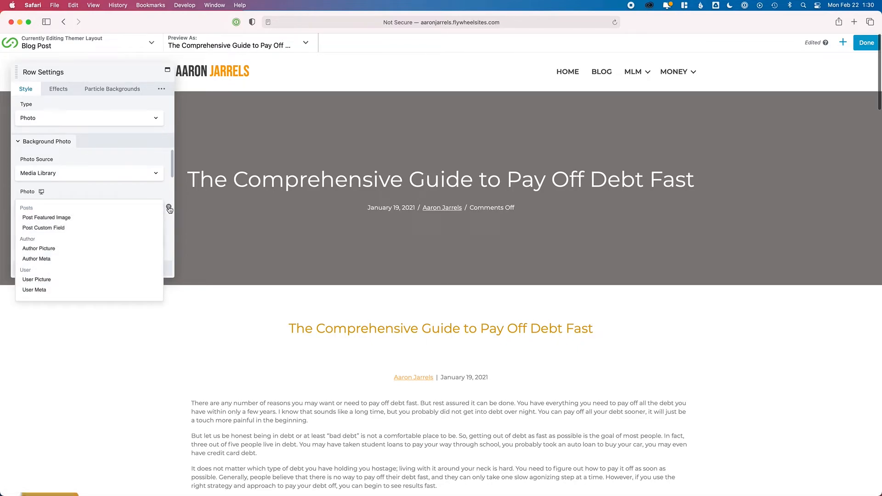
click(49, 221)
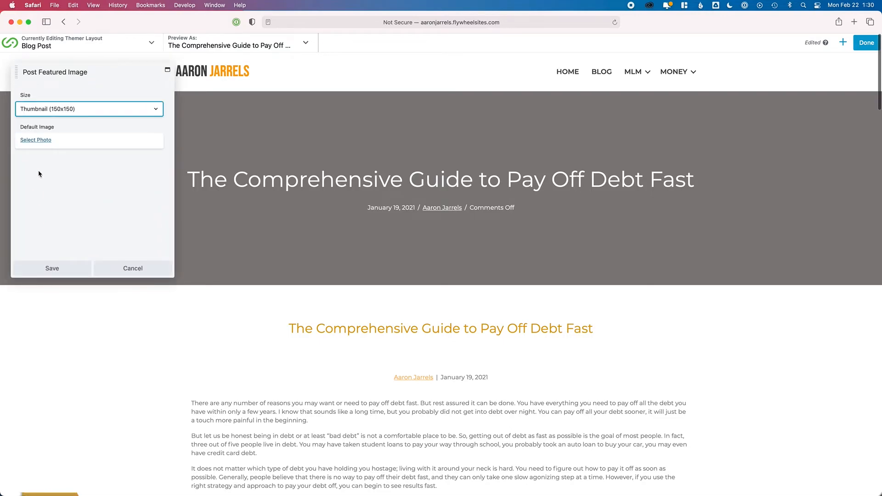
click(73, 109)
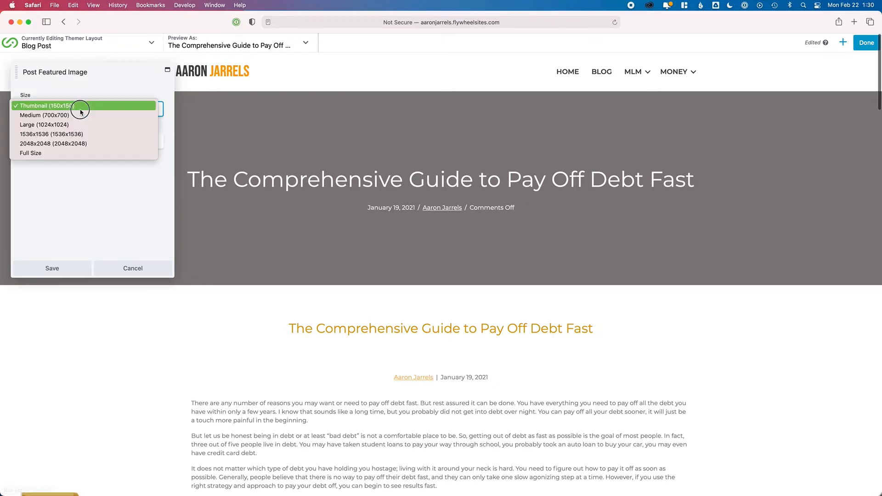
click(42, 156)
click(81, 273)
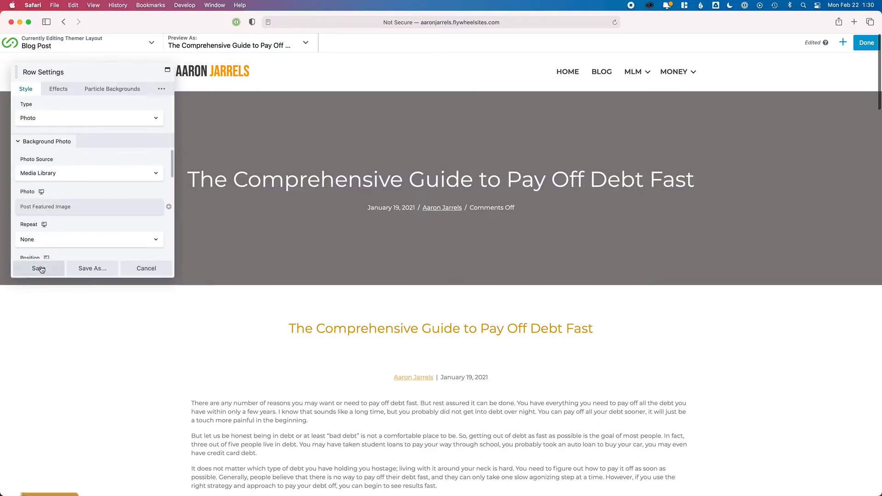
click(36, 269)
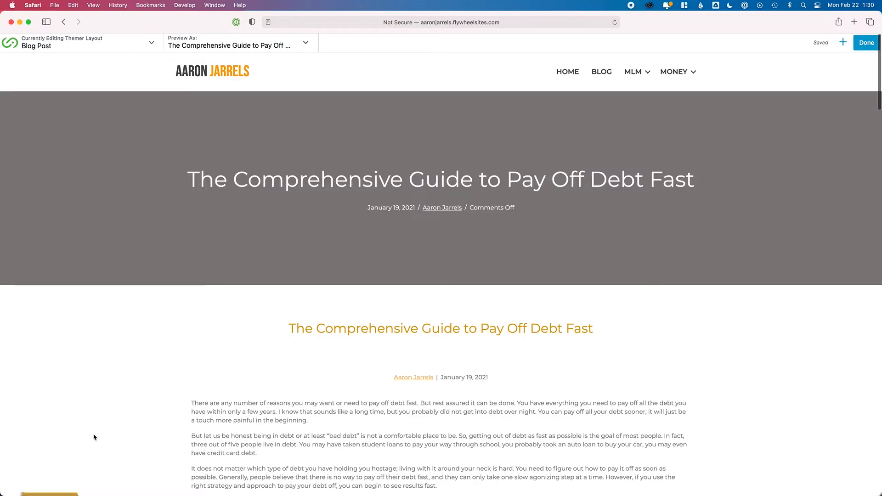
Step: Clear the header row's background overlay color and replace it with black (#000000)
mouse_move(95, 204)
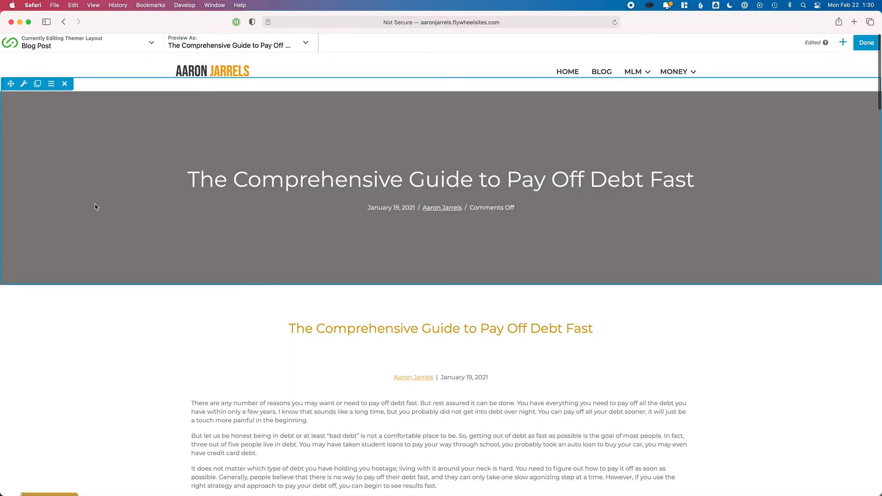
click(25, 89)
scroll(57, 211, down, 5)
scroll(56, 212, down, 10)
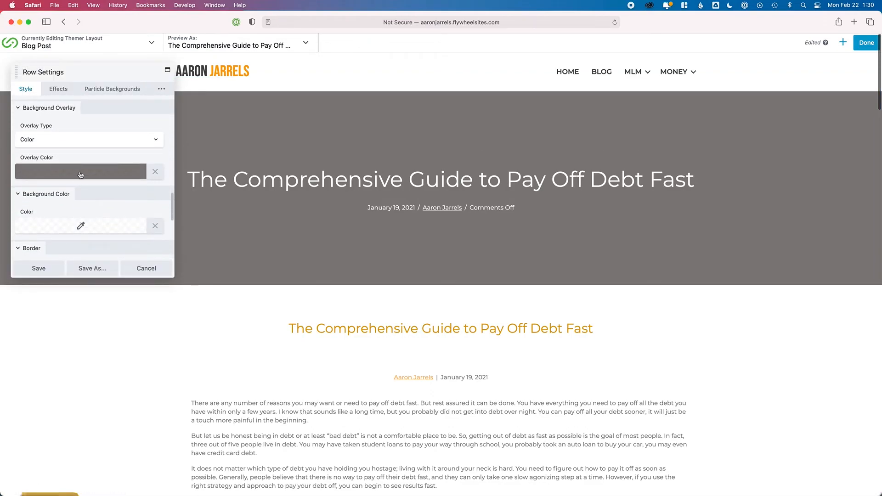
click(155, 172)
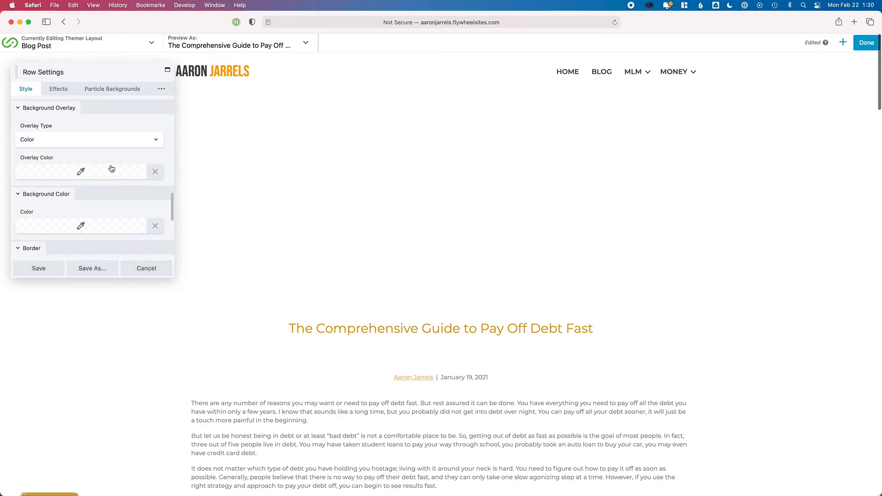
click(87, 170)
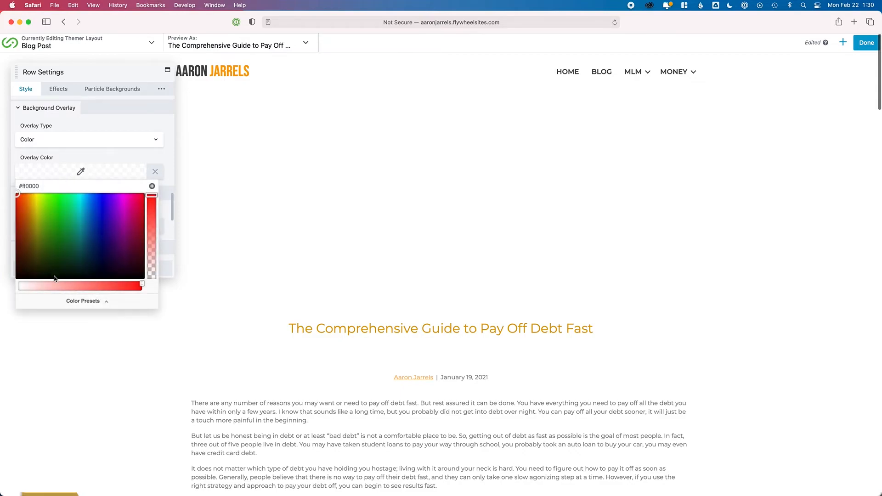
drag(23, 273, 13, 281)
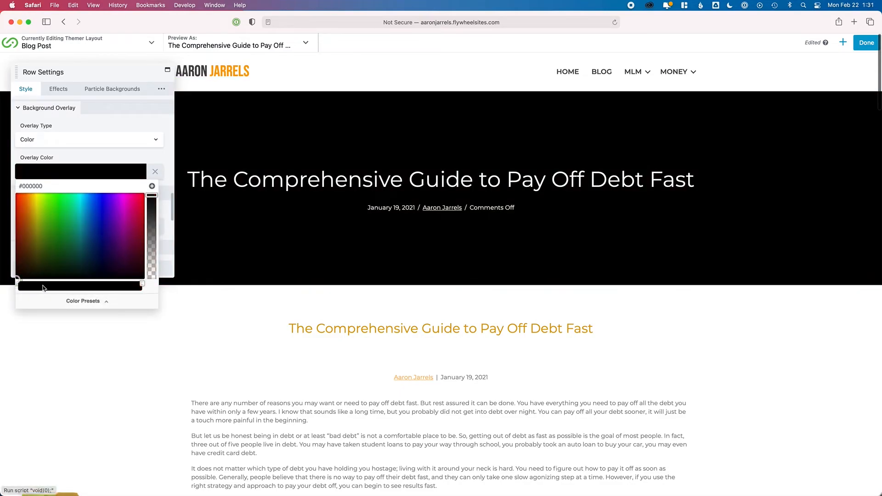
Step: Lower the black overlay's opacity to 0.25 and save the header row
drag(151, 196, 150, 256)
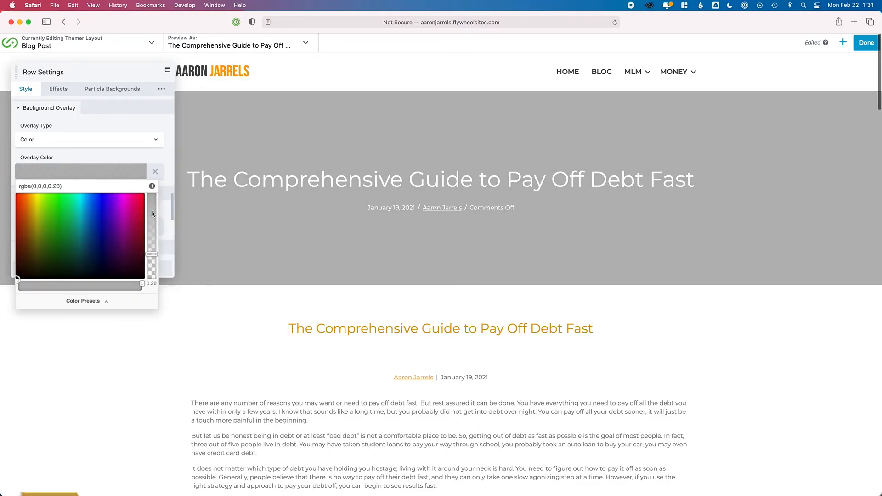
drag(150, 254, 151, 257)
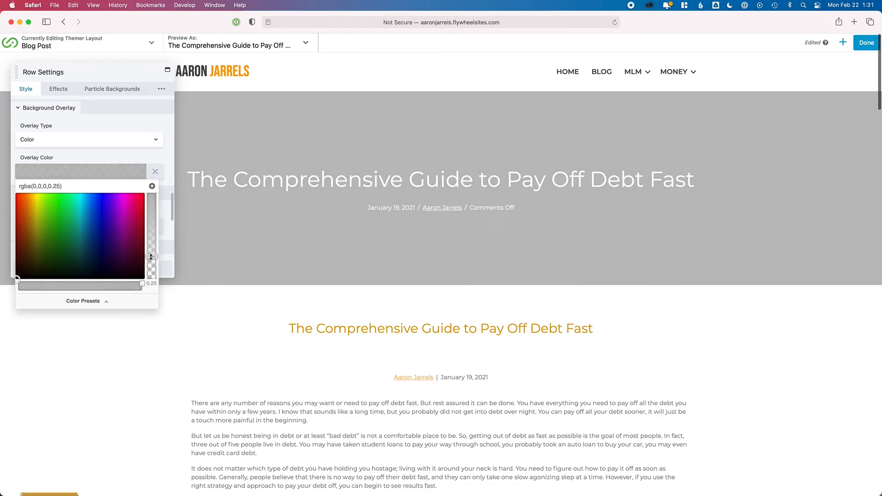
click(134, 167)
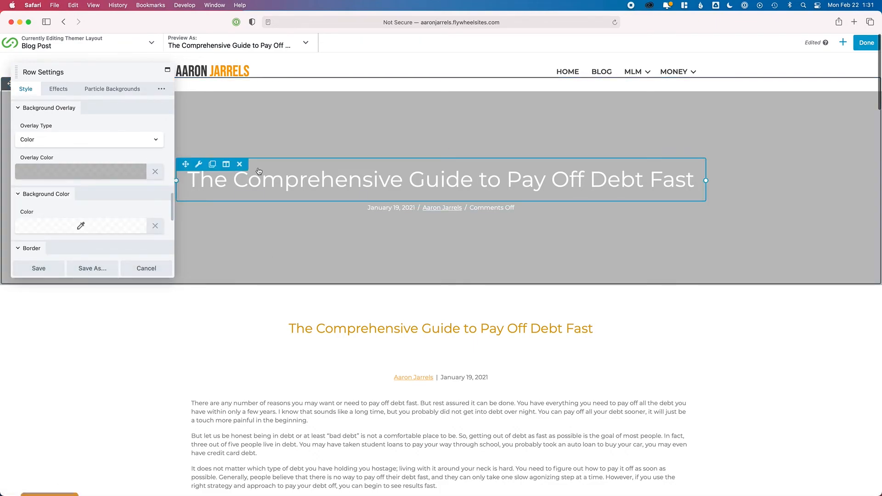
click(39, 268)
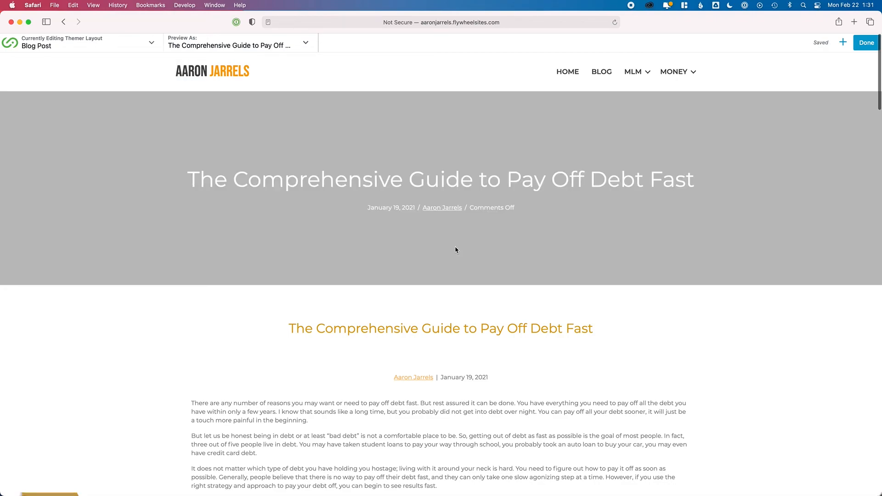
Step: Finish editing the Blog Post layout by discarding all unpublished changes
scroll(132, 338, down, 3)
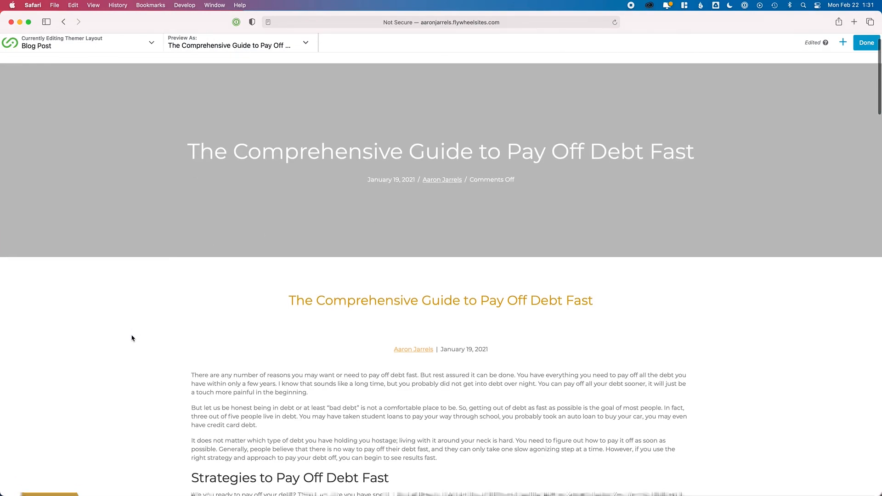
mouse_move(282, 227)
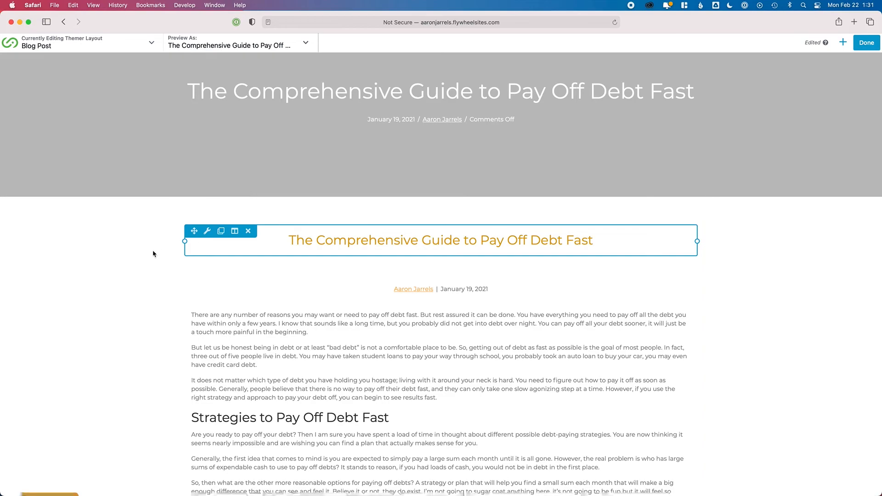
scroll(140, 268, up, 4)
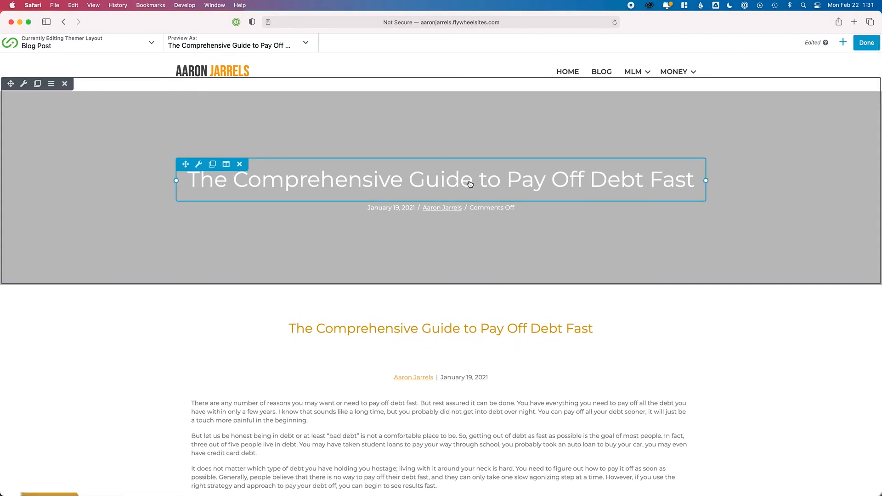
click(866, 43)
click(726, 46)
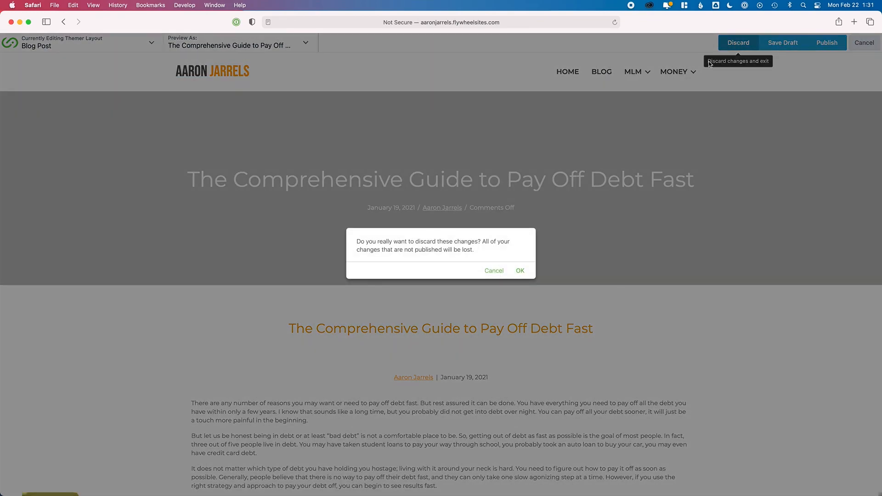
click(520, 271)
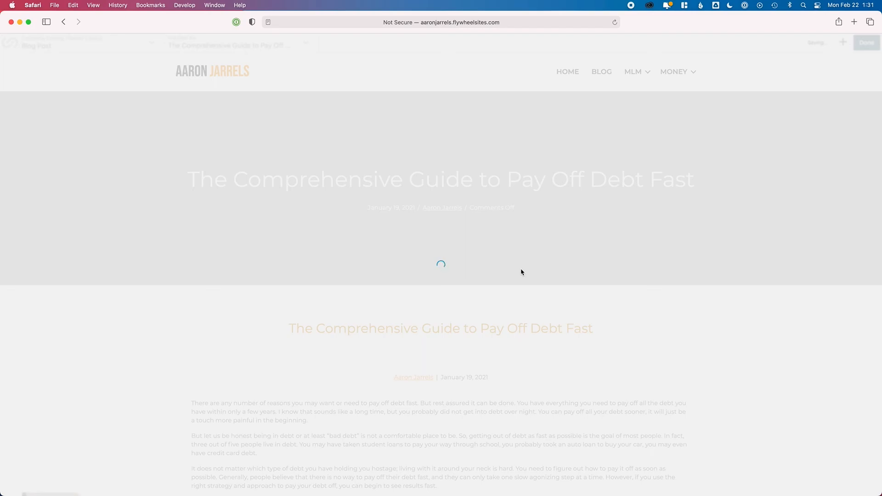